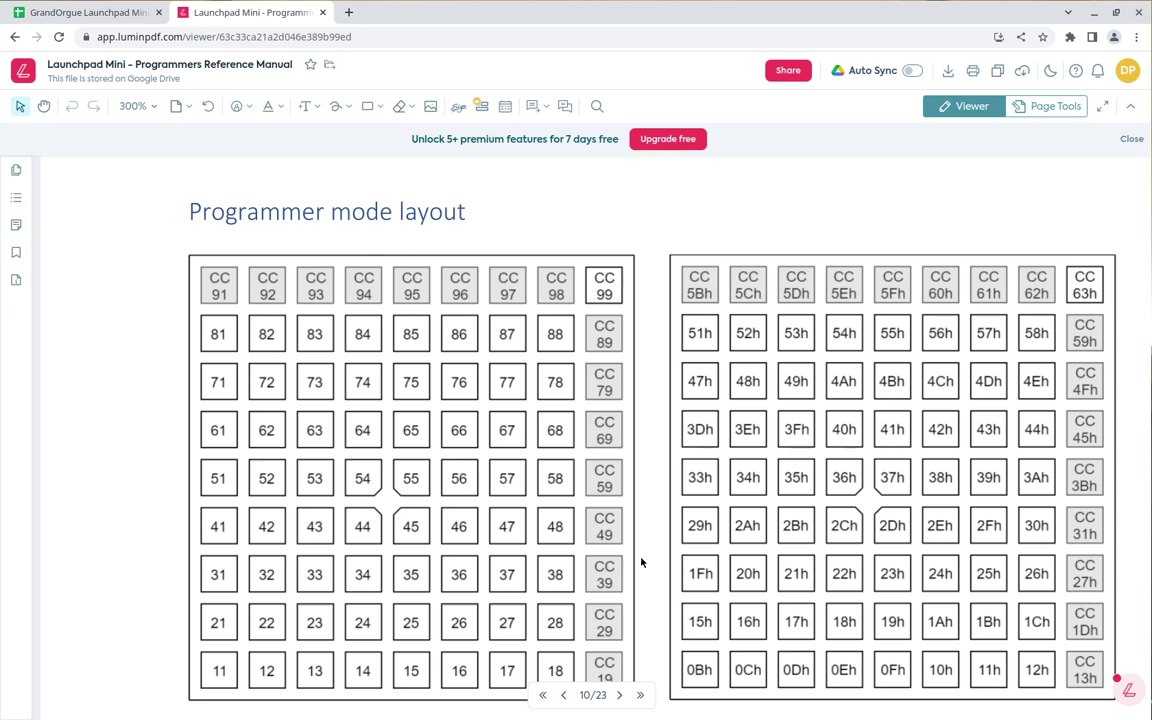
Scroll past the pad grids to the note on Programmer-mode pads accepting Note or Control Change messages.
scroll(641, 563, "down", 1)
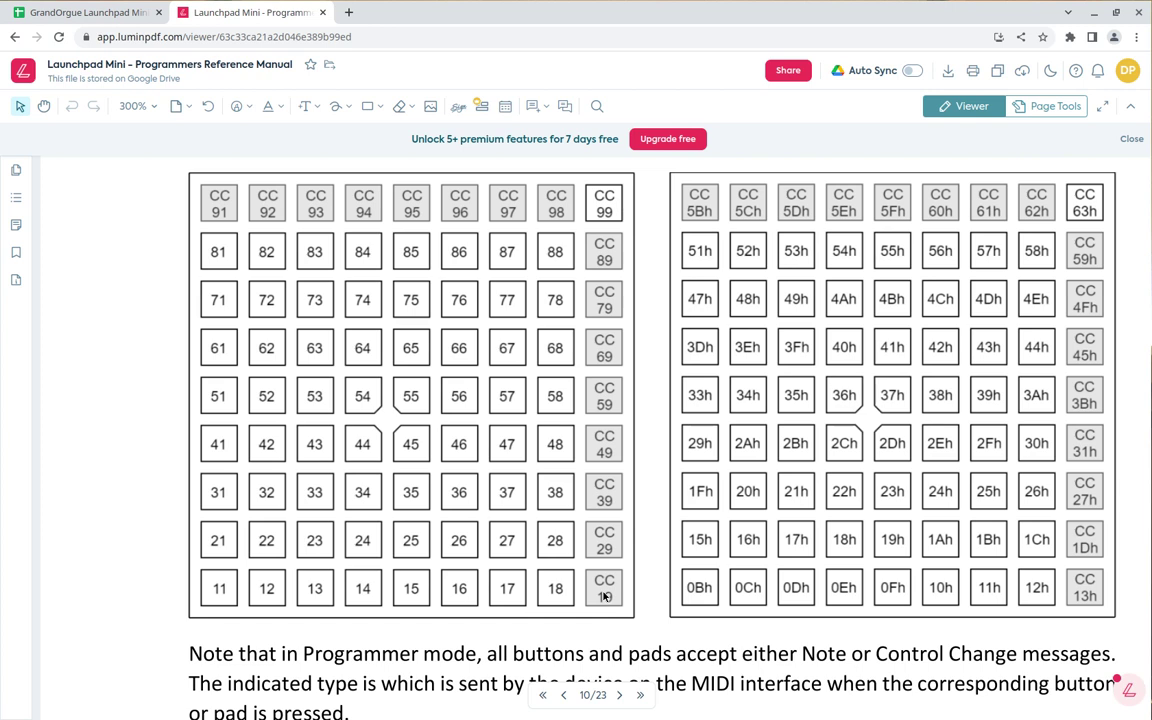
Scroll to the page 11 decimal colour palette table numbered 0–127.
scroll(199, 478, "down", 10)
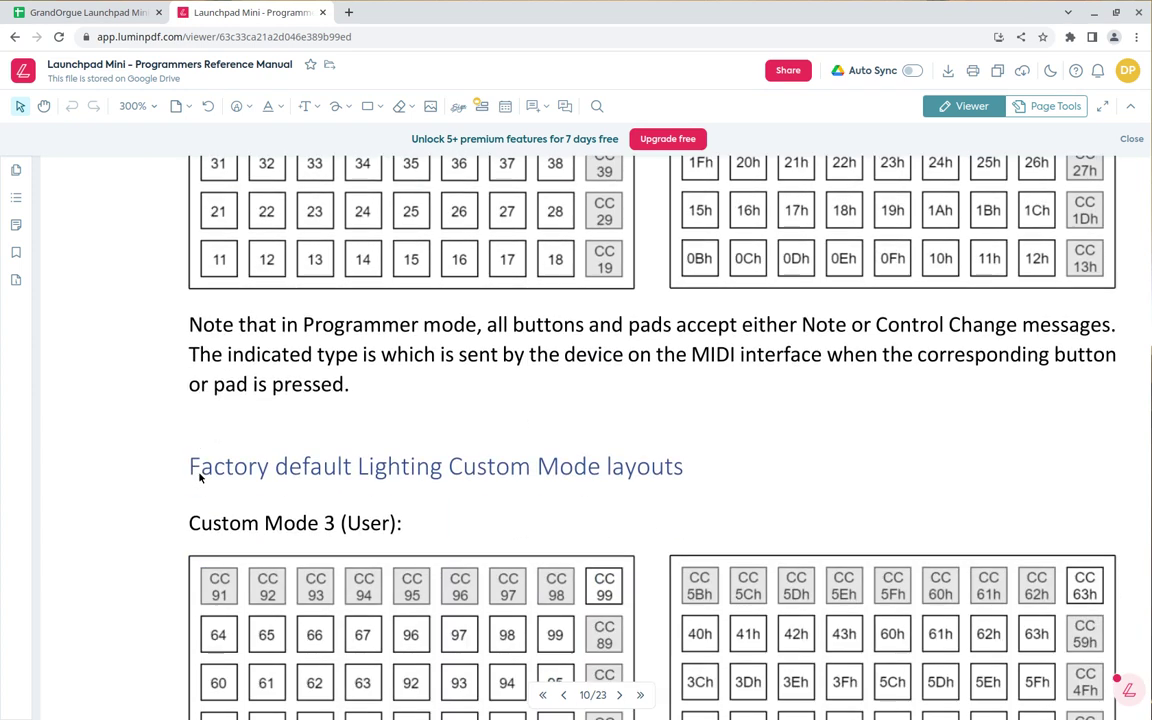
scroll(199, 478, "down", 7)
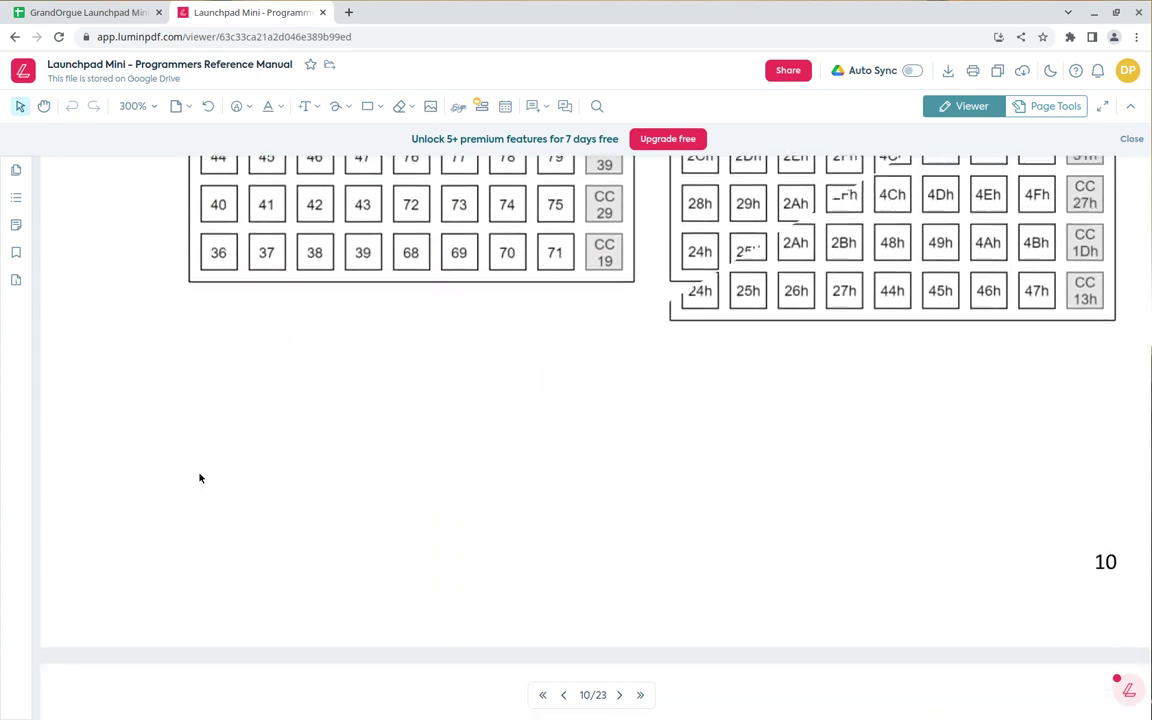
scroll(199, 478, "down", 1)
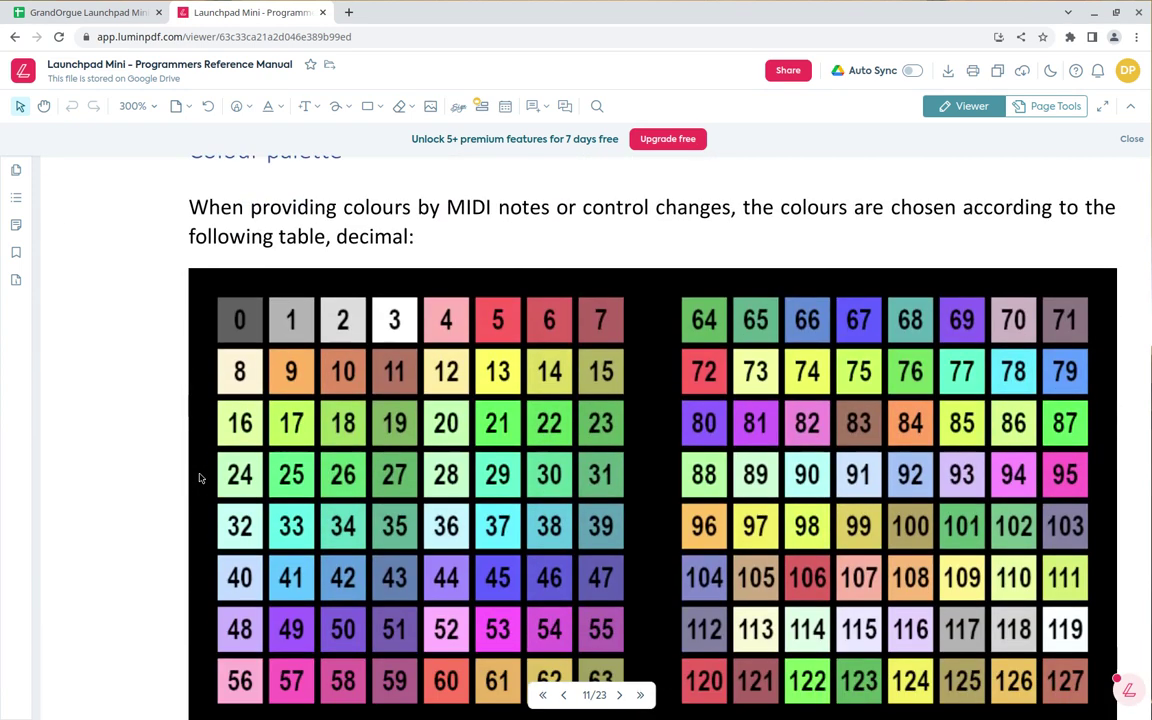
scroll(199, 478, "down", 1)
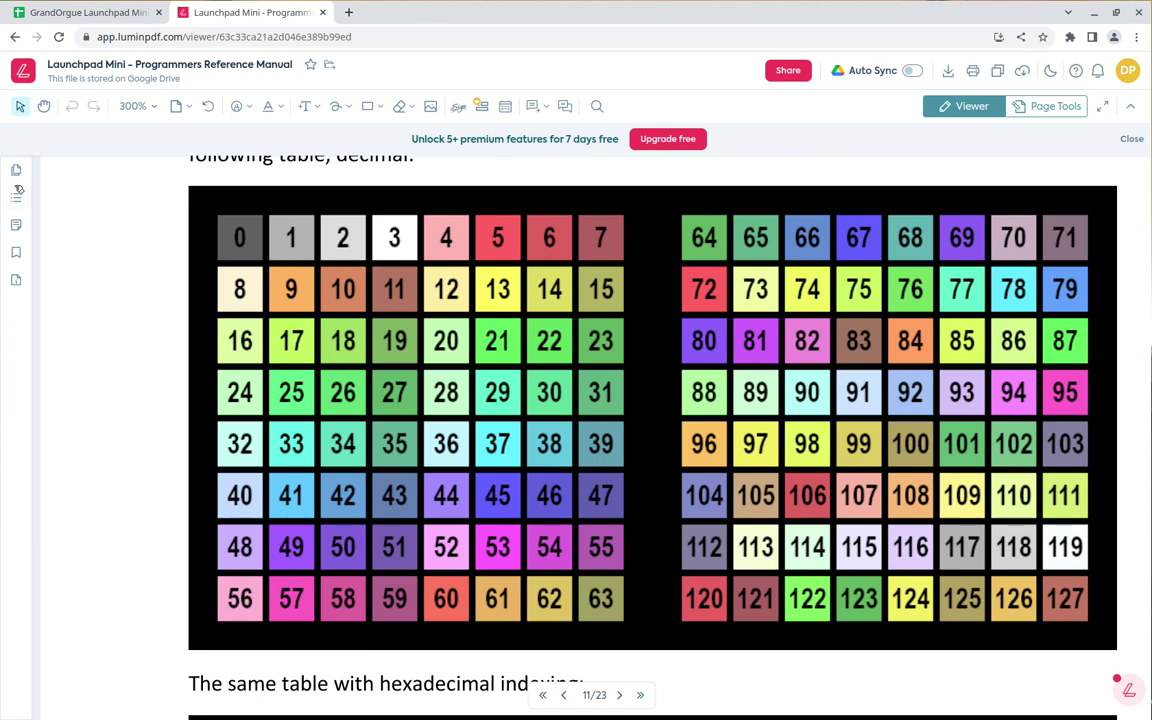
Switch to the Launchpad Mini MK3 Setup spreadsheet to review the Colour Guide and Launchpad Layout.
left_click(77, 13)
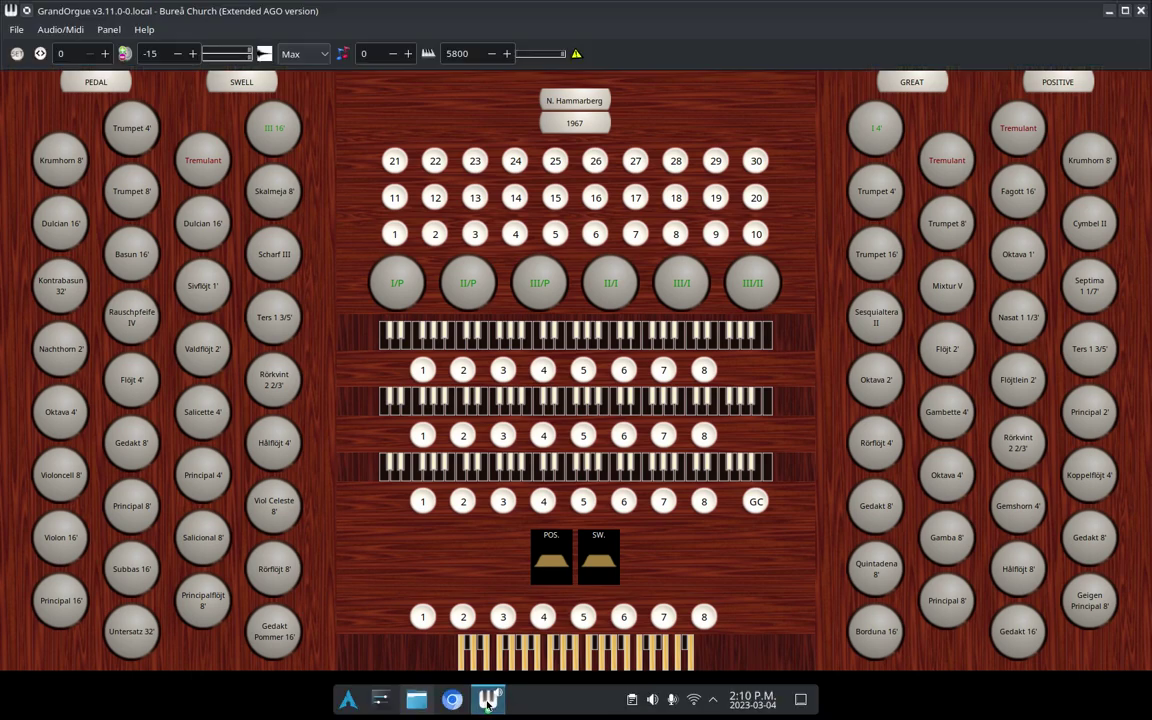
Open Program Settings from the File menu, maximized, on the Organs tab listing installed organs.
left_click(16, 29)
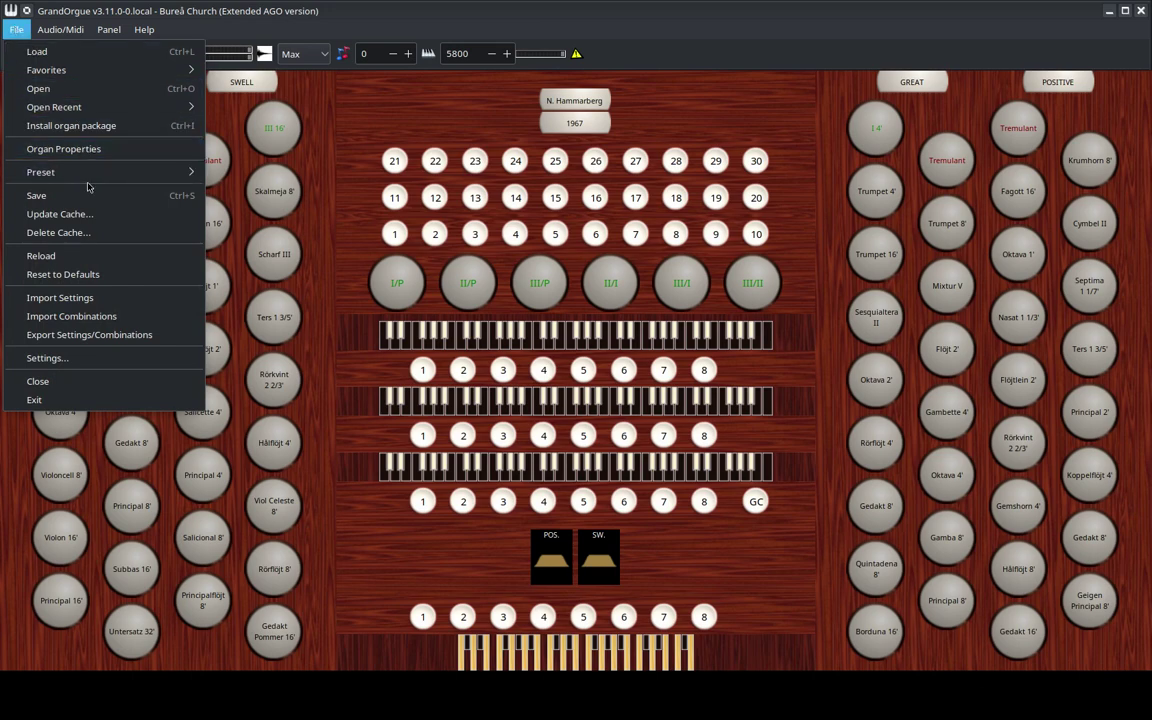
left_click(56, 360)
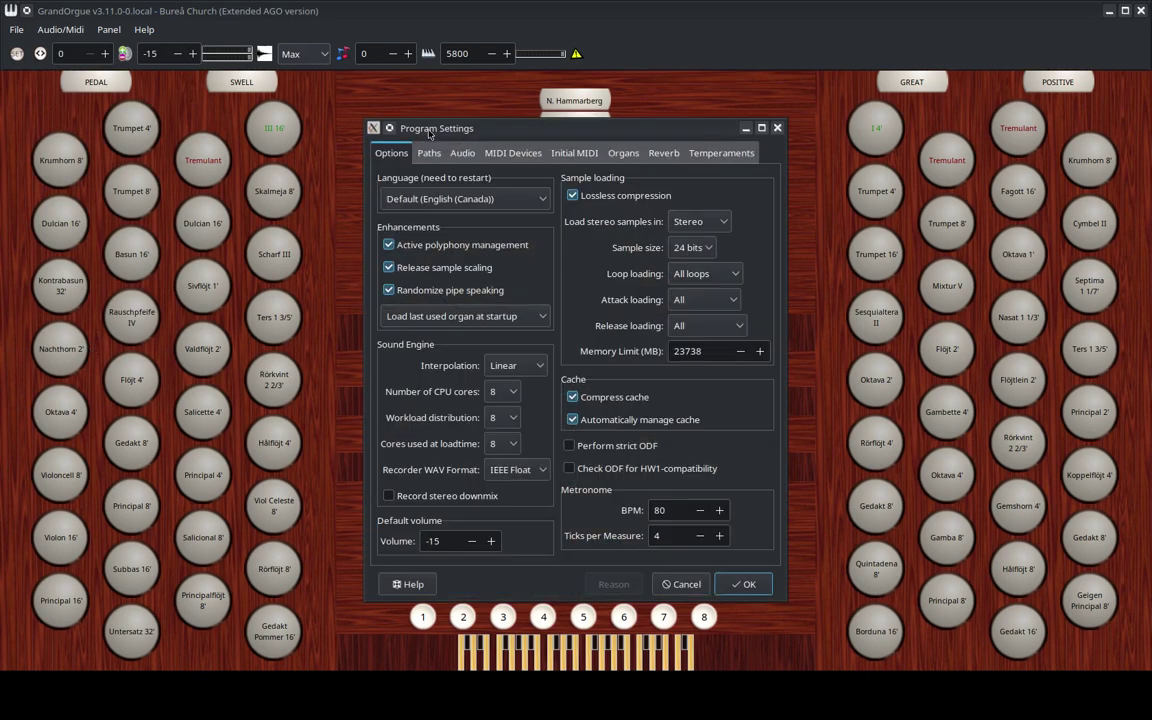
left_click(762, 129)
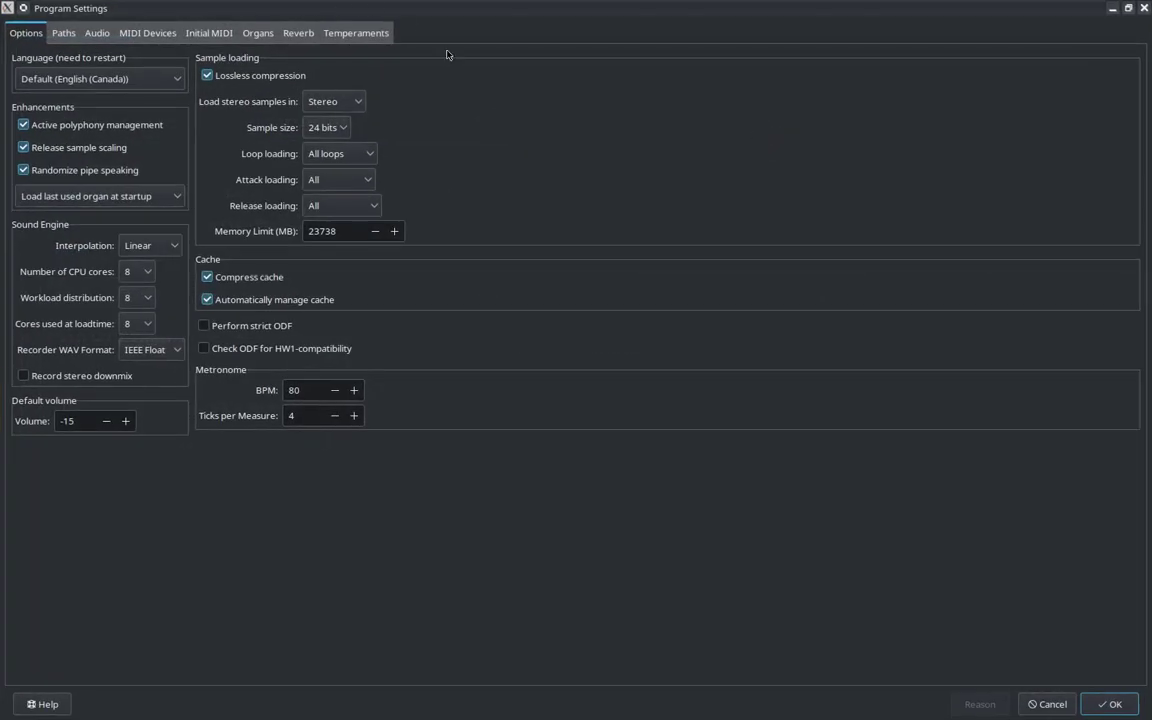
left_click(255, 33)
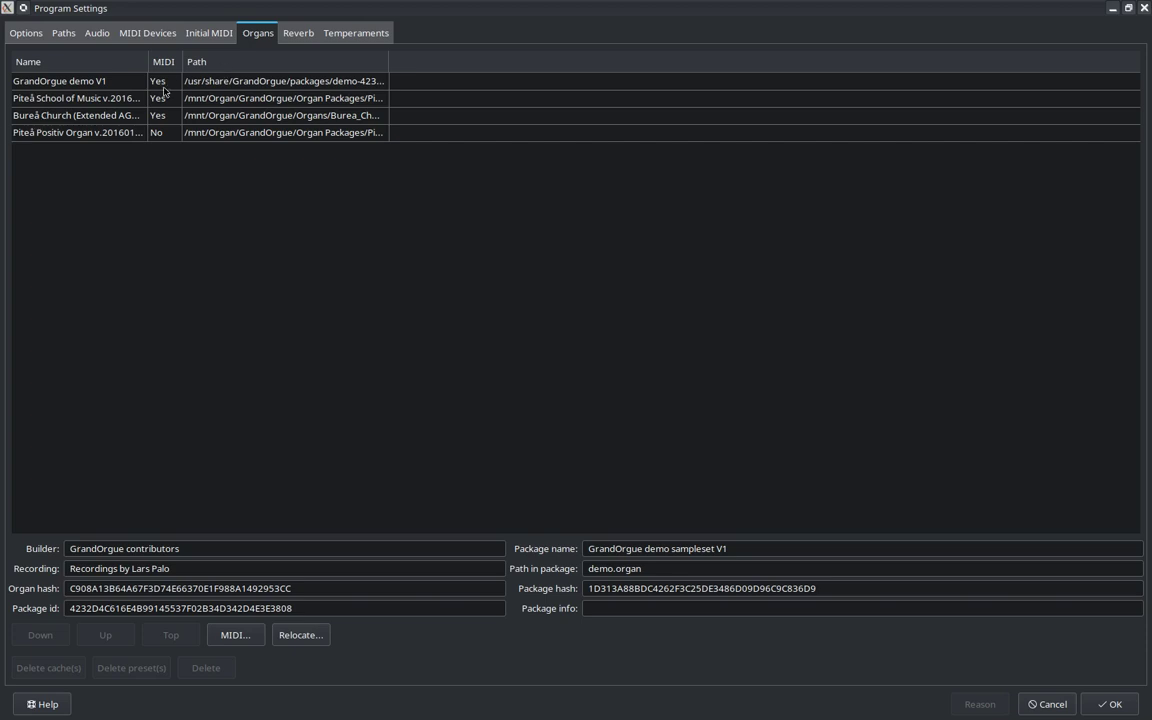
left_click(151, 81)
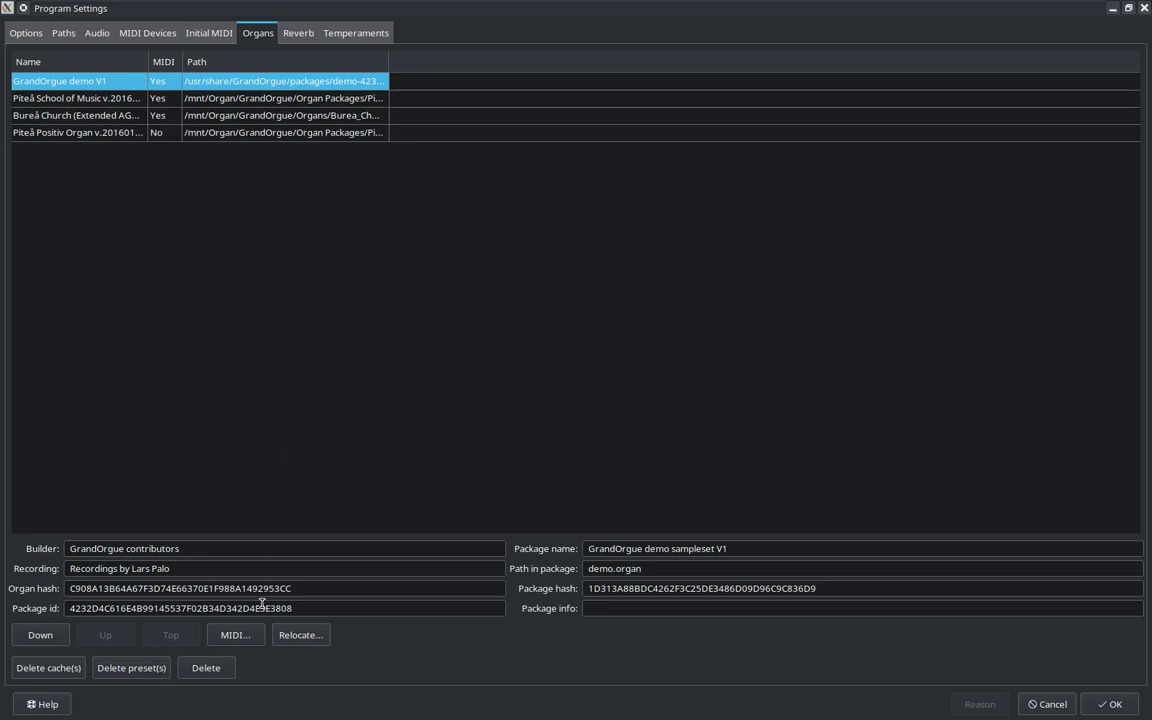
left_click(233, 635)
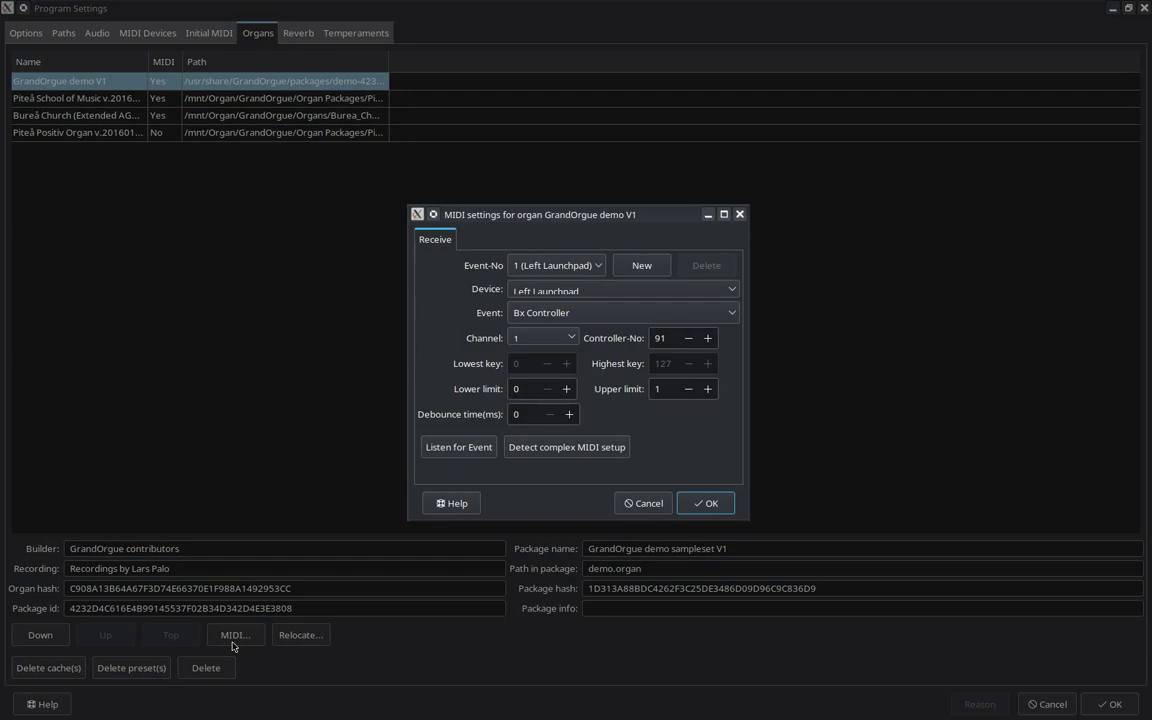
left_click(724, 214)
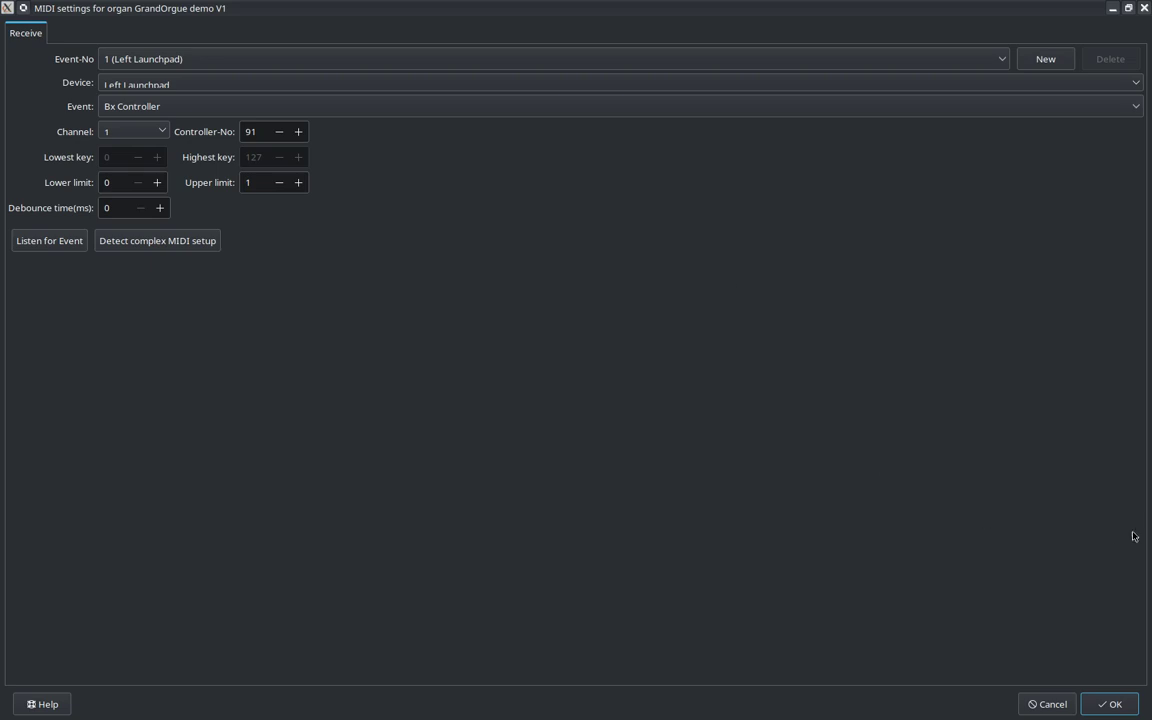
left_click(1110, 703)
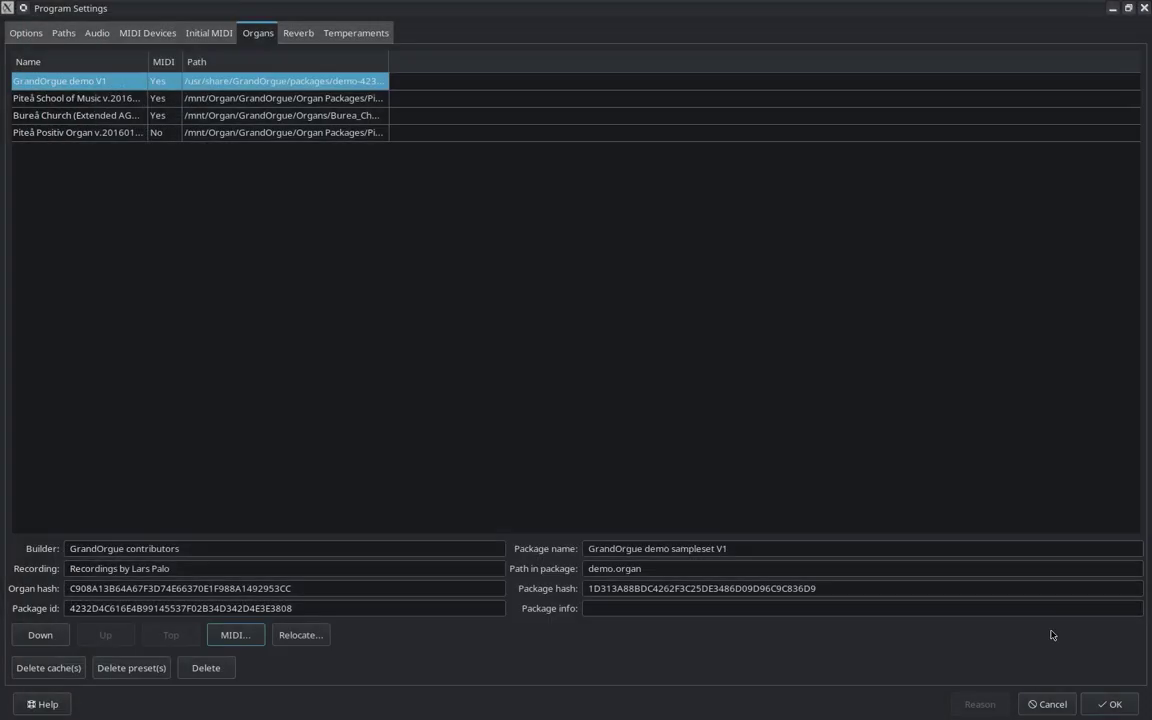
Check the Piteå School of Music organ's MIDI settings and close them.
left_click(166, 100)
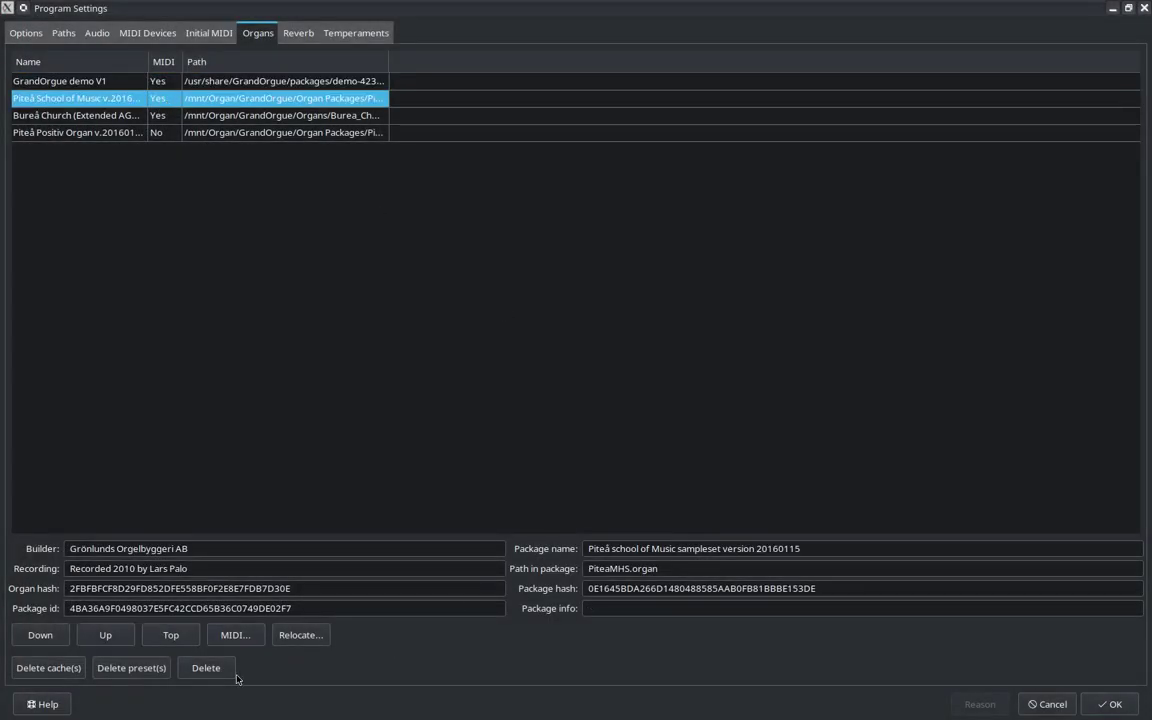
left_click(235, 640)
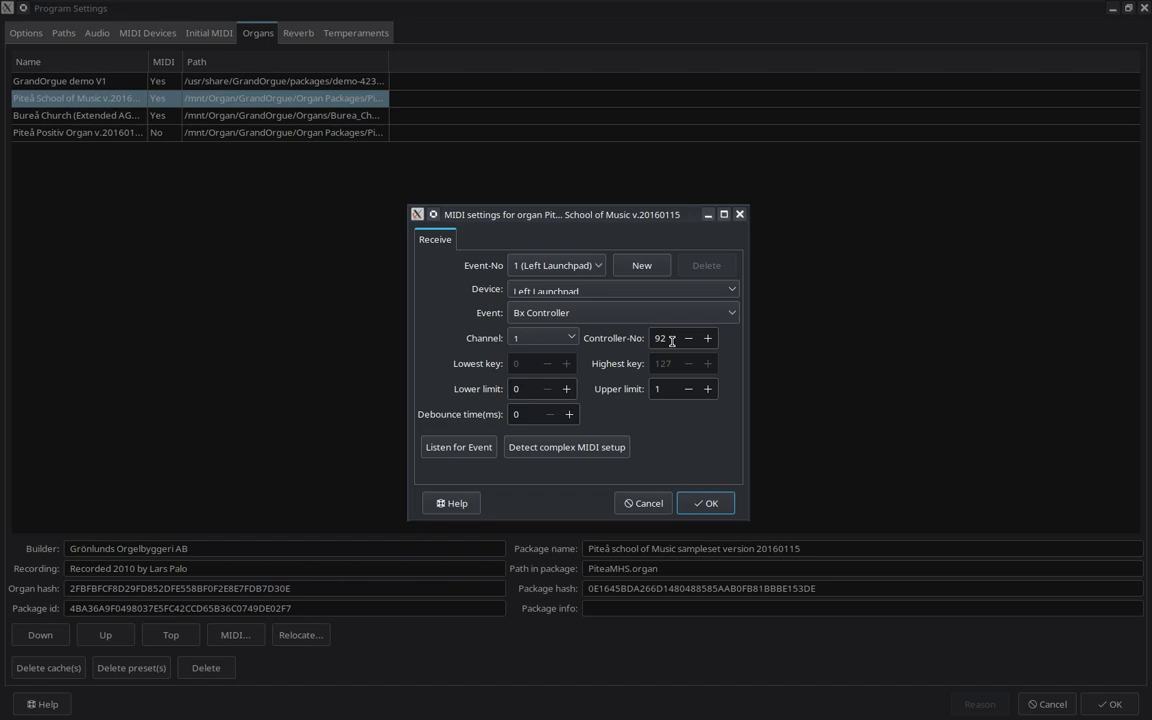
left_click(709, 505)
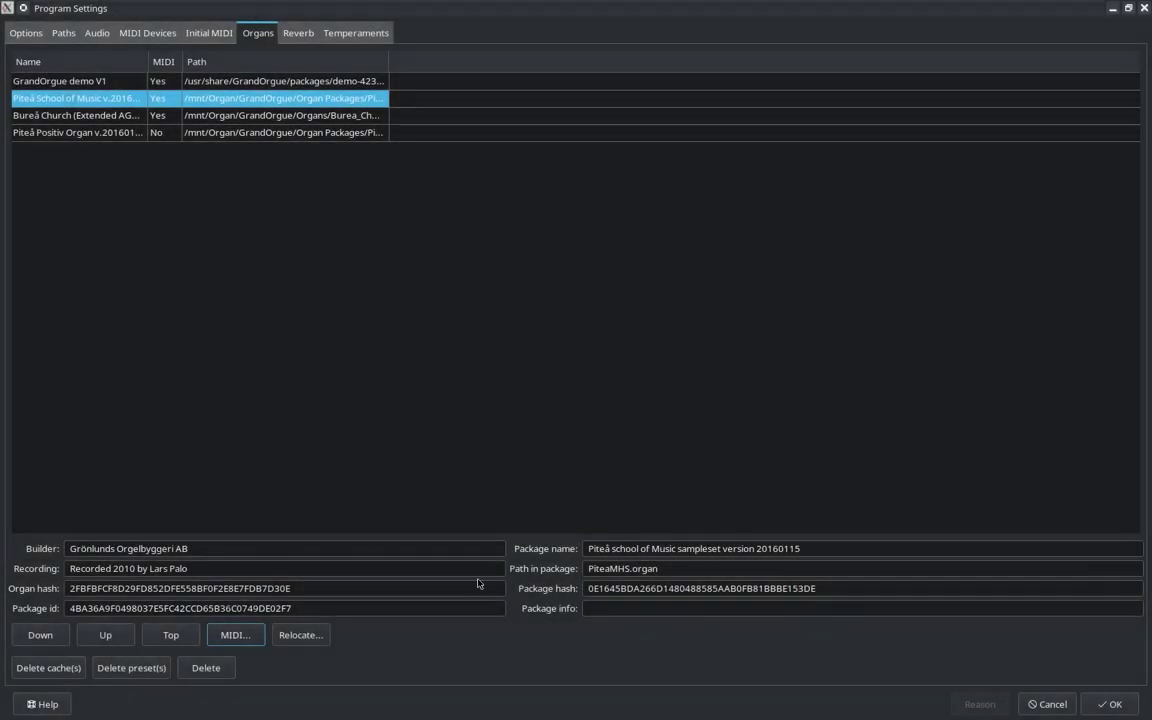
Accept Bureå Church's Left Launchpad controller 93 receive setting and close Program Settings.
left_click(144, 114)
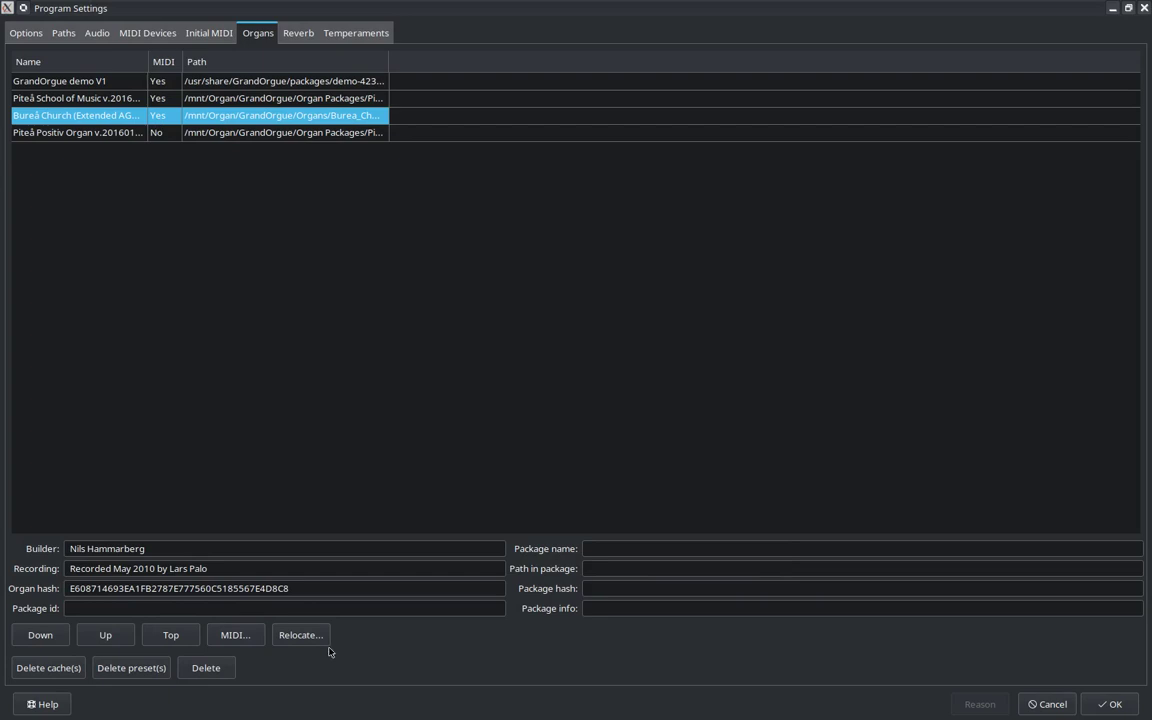
left_click(237, 637)
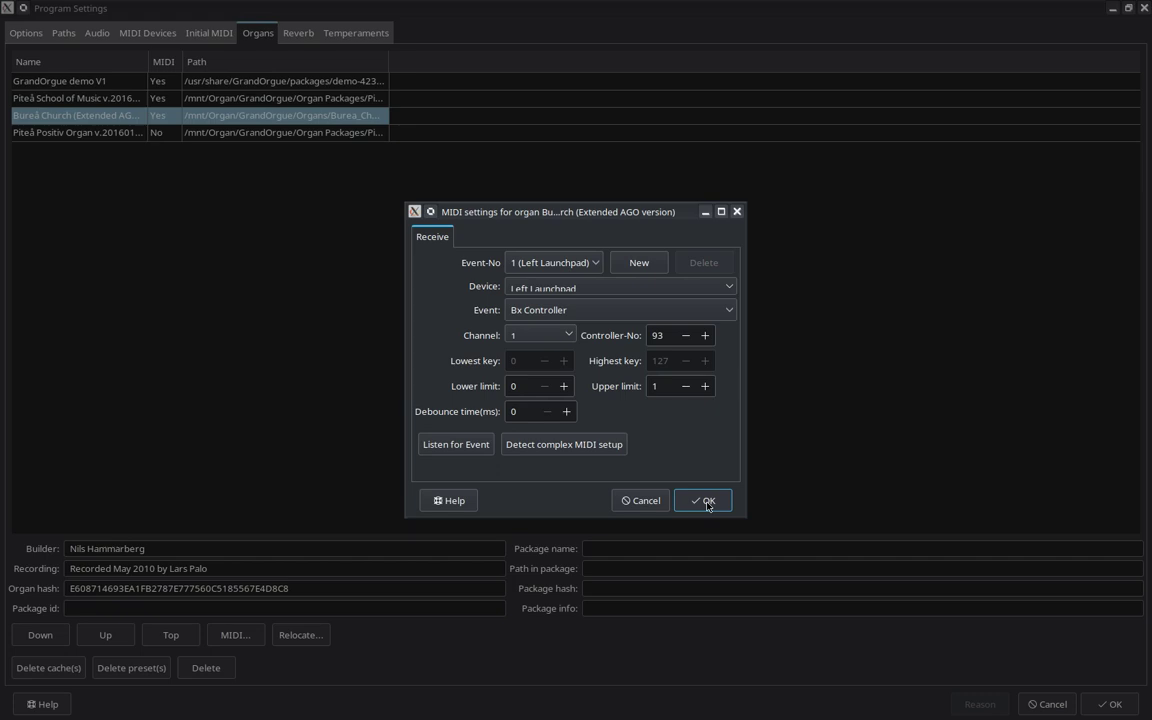
left_click(707, 502)
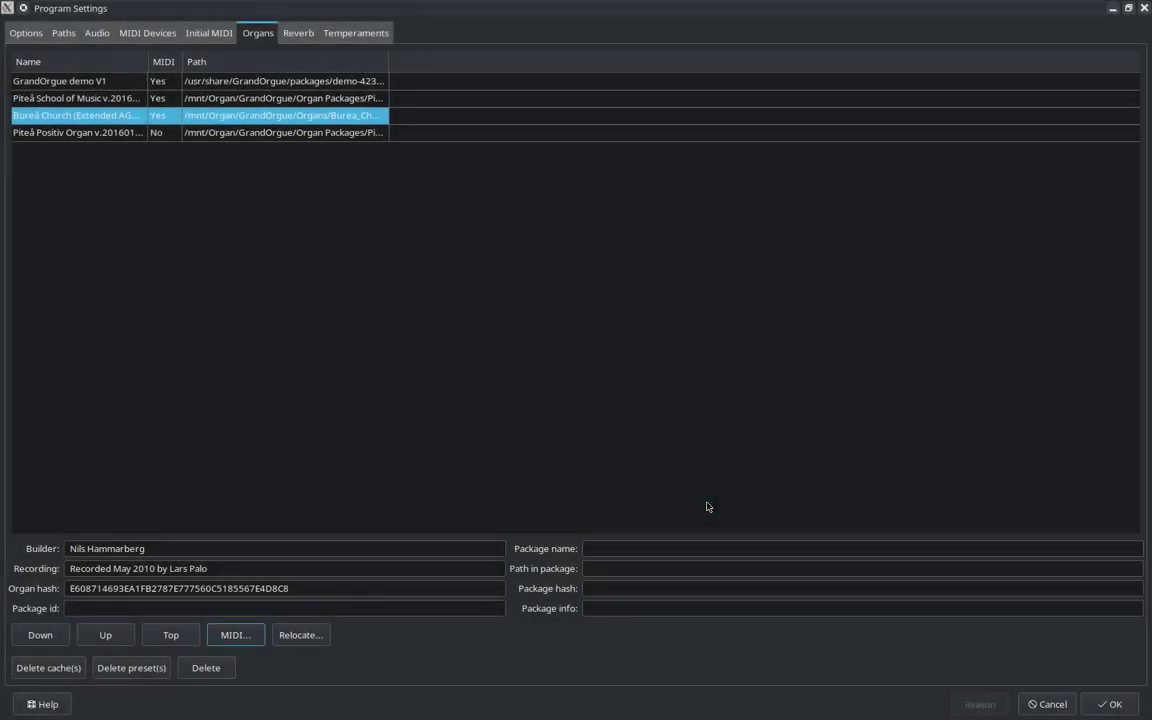
left_click(1113, 705)
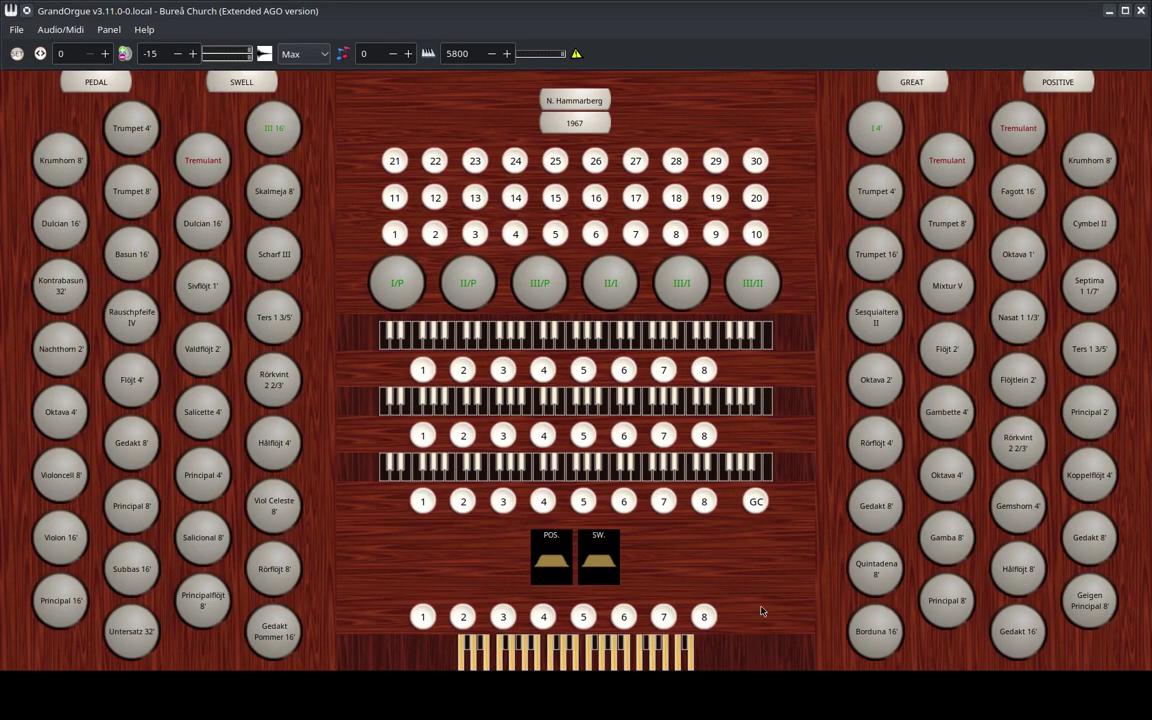
Open the Master Controls panel from the Panel menu and maximize it.
left_click(107, 30)
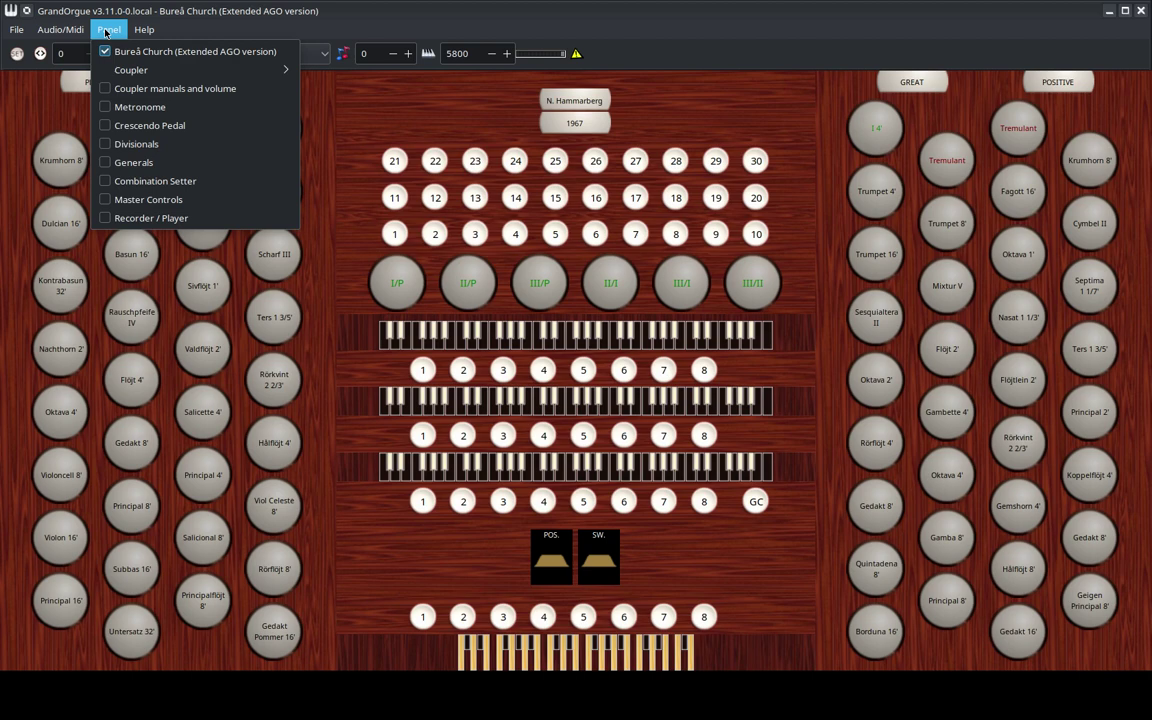
left_click(148, 200)
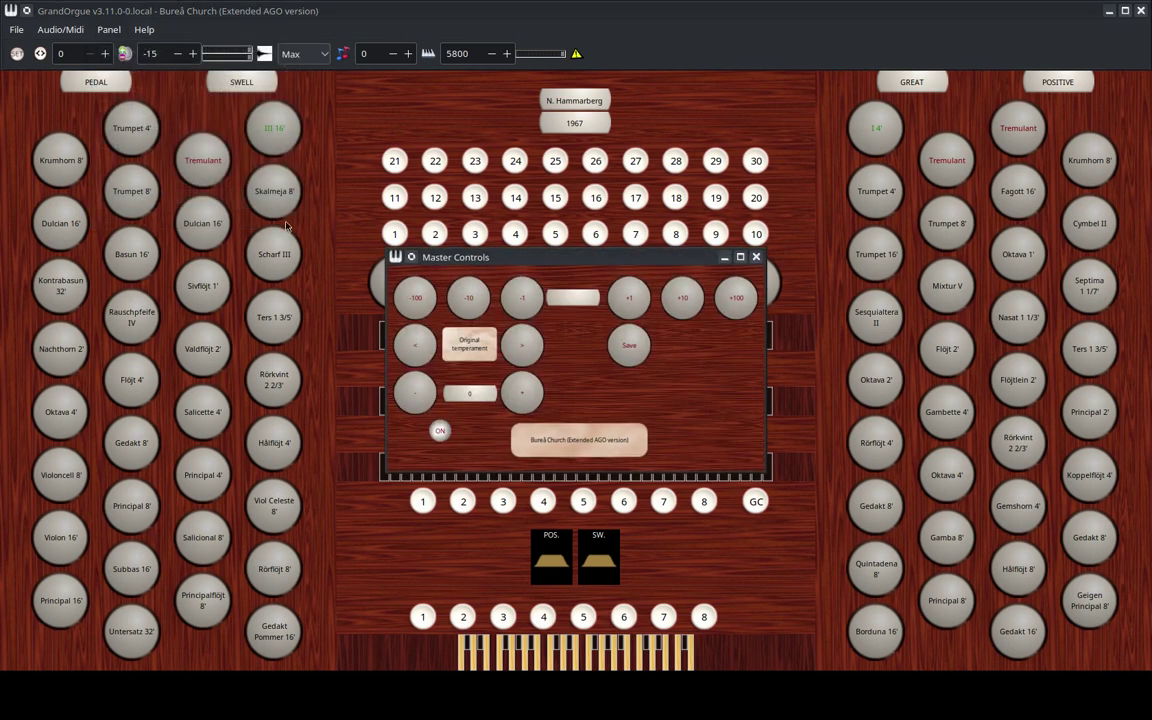
left_click(741, 257)
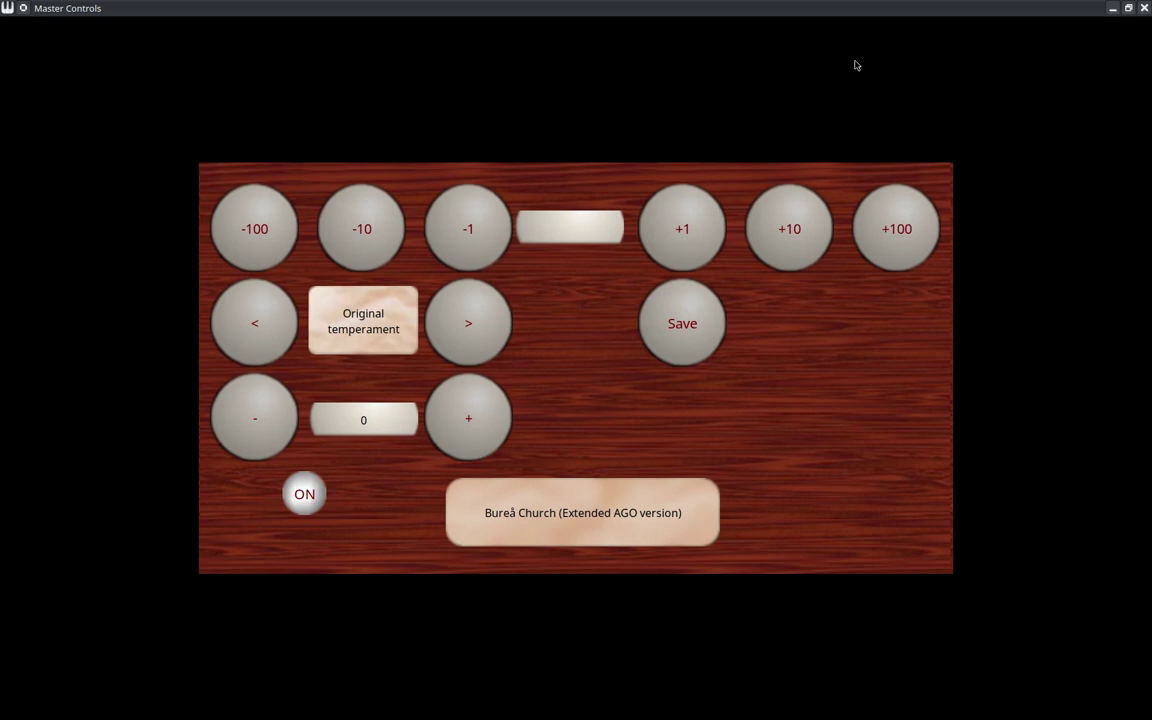
Open the ON button's Midi-Settings dialog and maximize it.
right_click(309, 496)
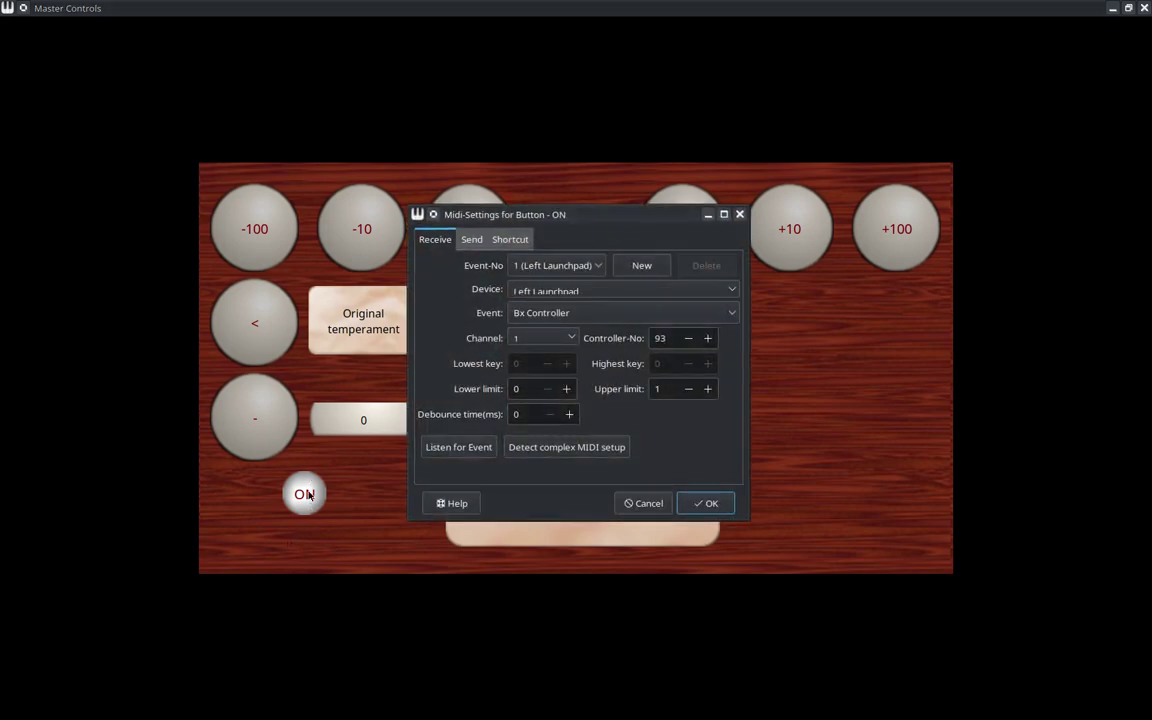
left_click(724, 215)
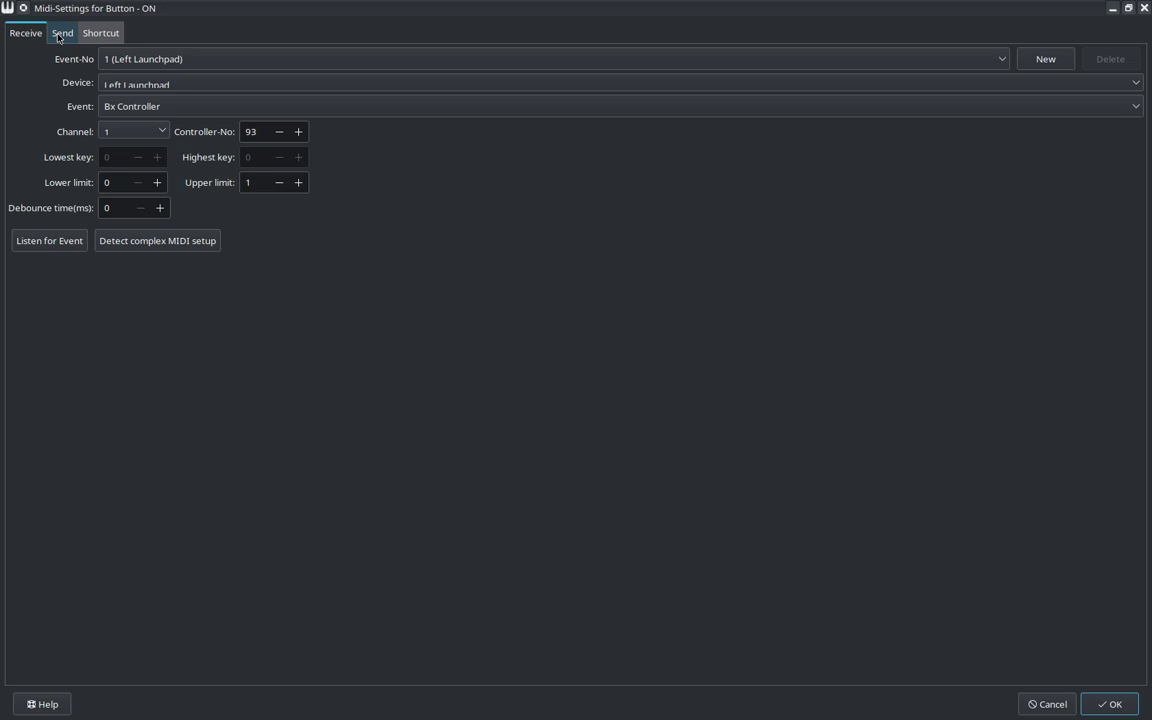
Show the ON button's send event 1: Left Launchpad 9x Note Off on MIDI note 11.
left_click(59, 36)
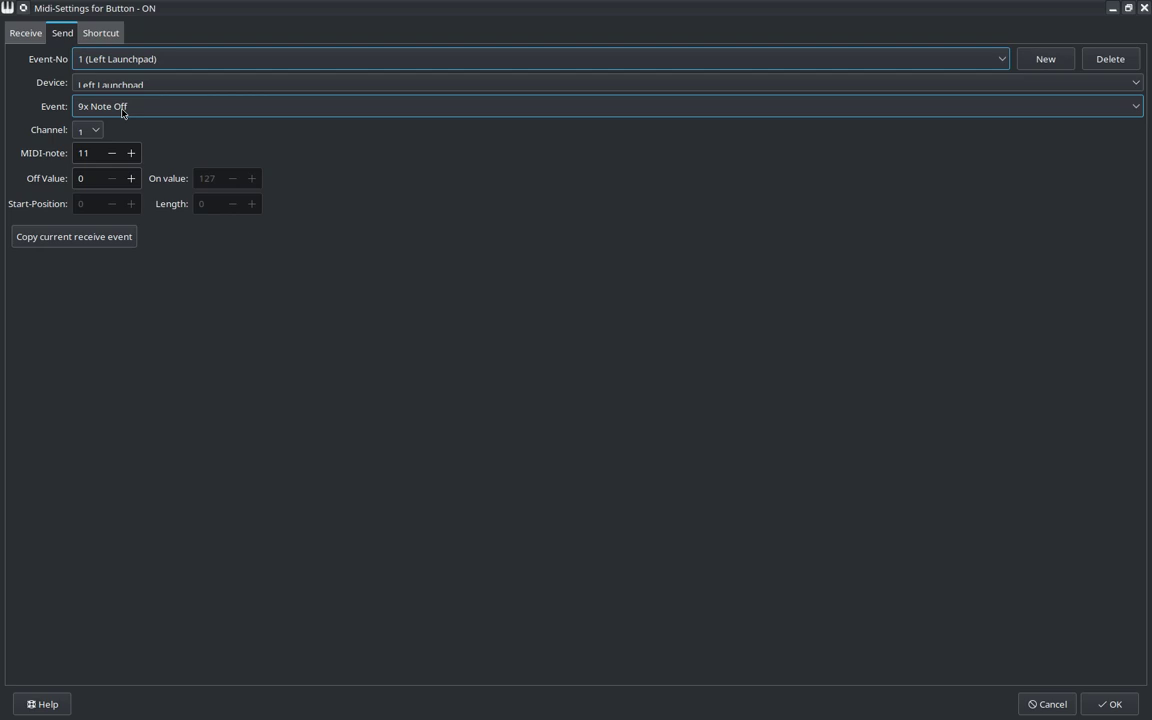
Keep the event type at 9x Note Off and list the ON button's send events 1–11.
left_click(122, 110)
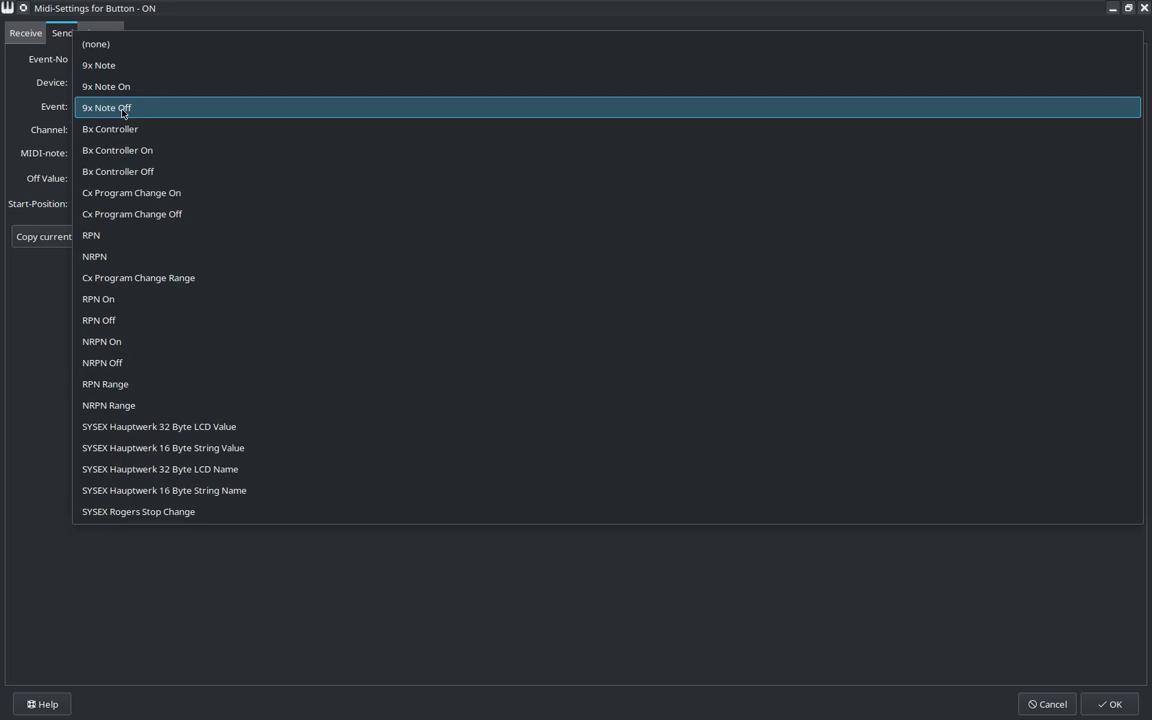
left_click(122, 108)
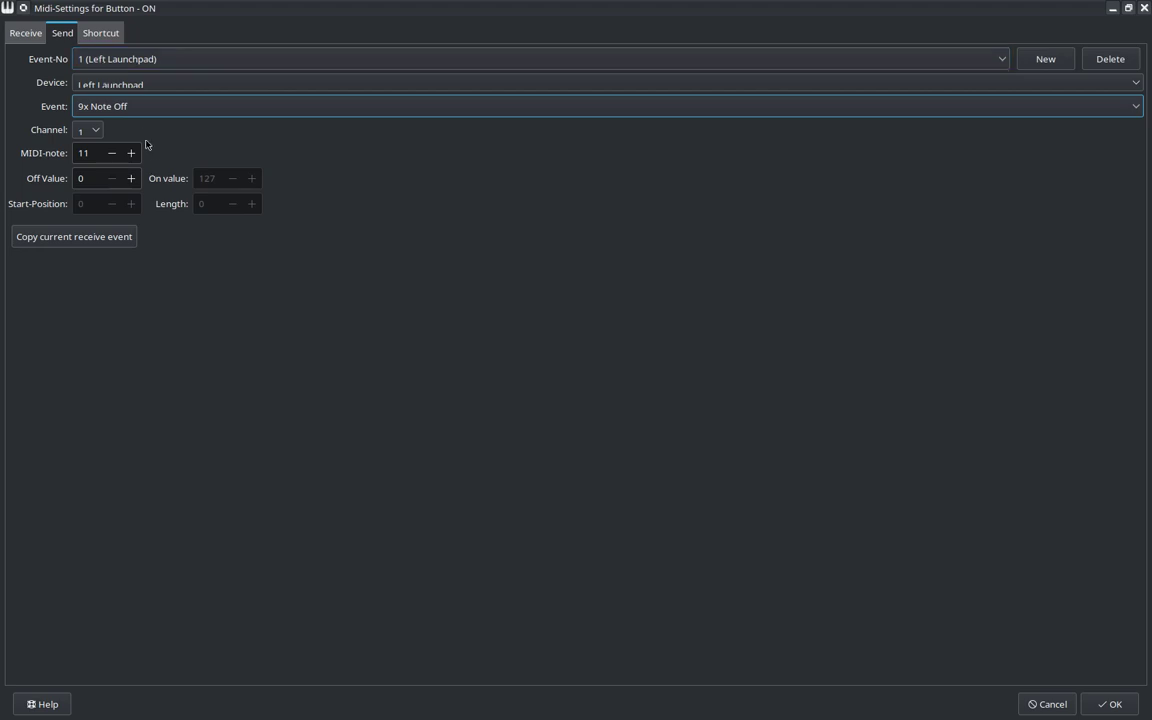
left_click(124, 61)
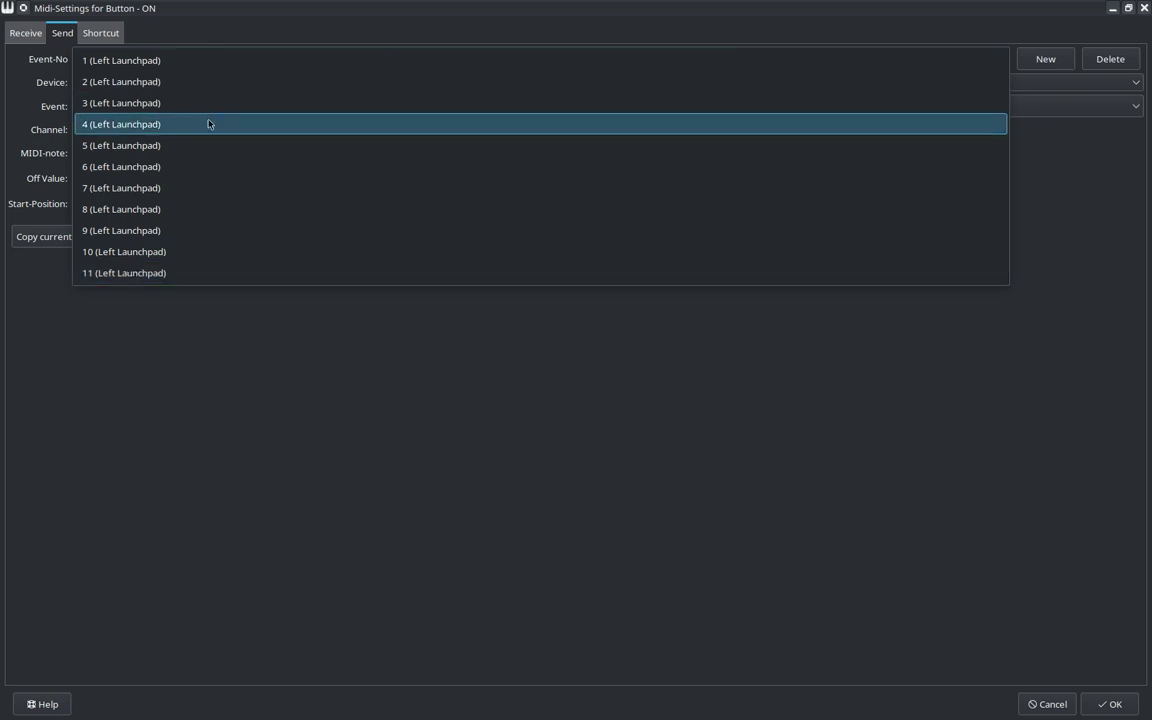
After event 11, add send event 12: Left Launchpad, 9x Note Off, MIDI note 23.
left_click(140, 273)
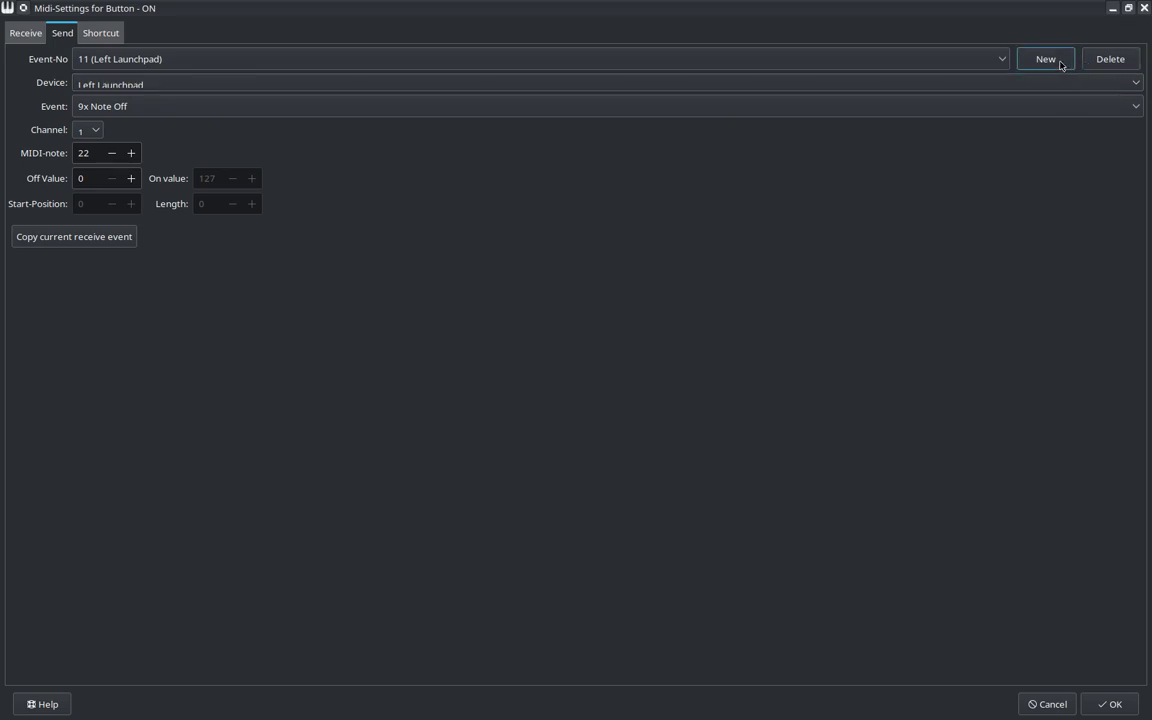
left_click(1046, 59)
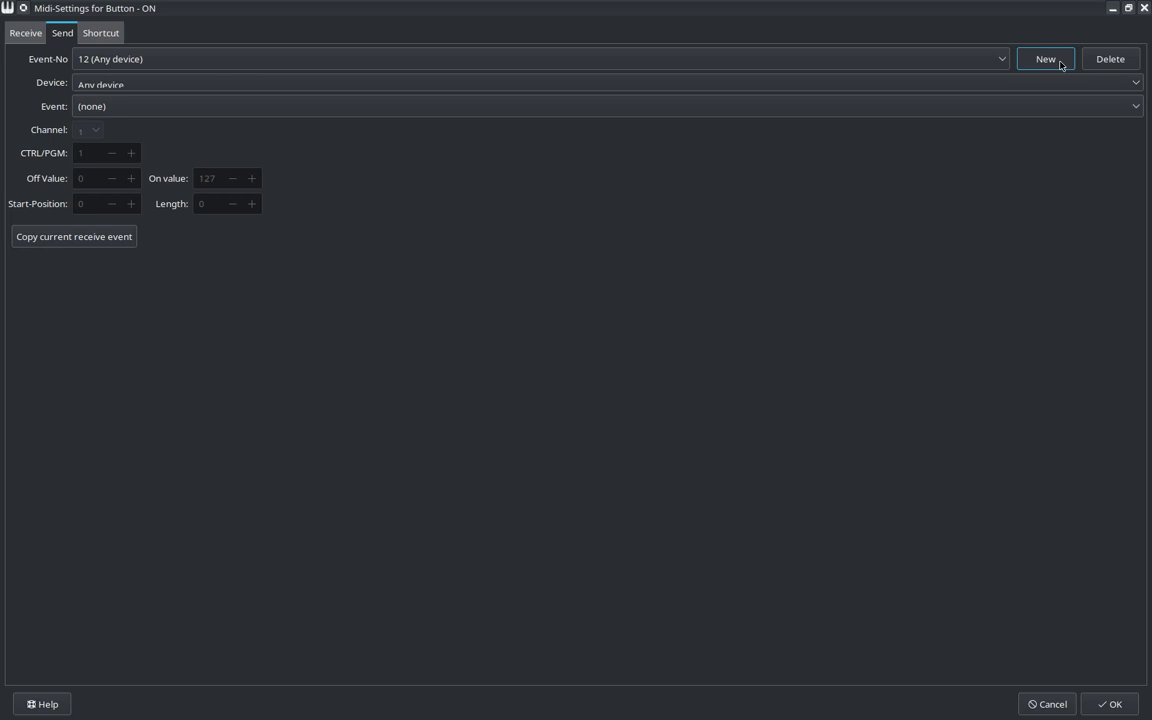
key("Tab")
key("Down")
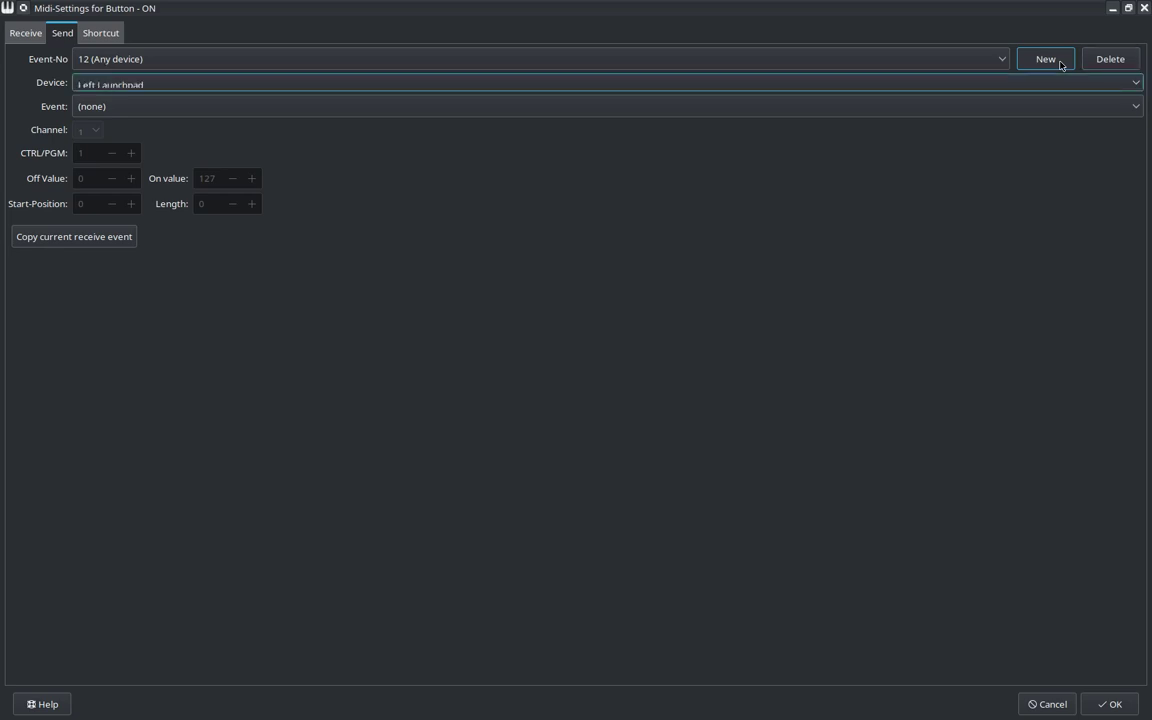
key("Tab")
key("Down")
key("Down")
key("Down")
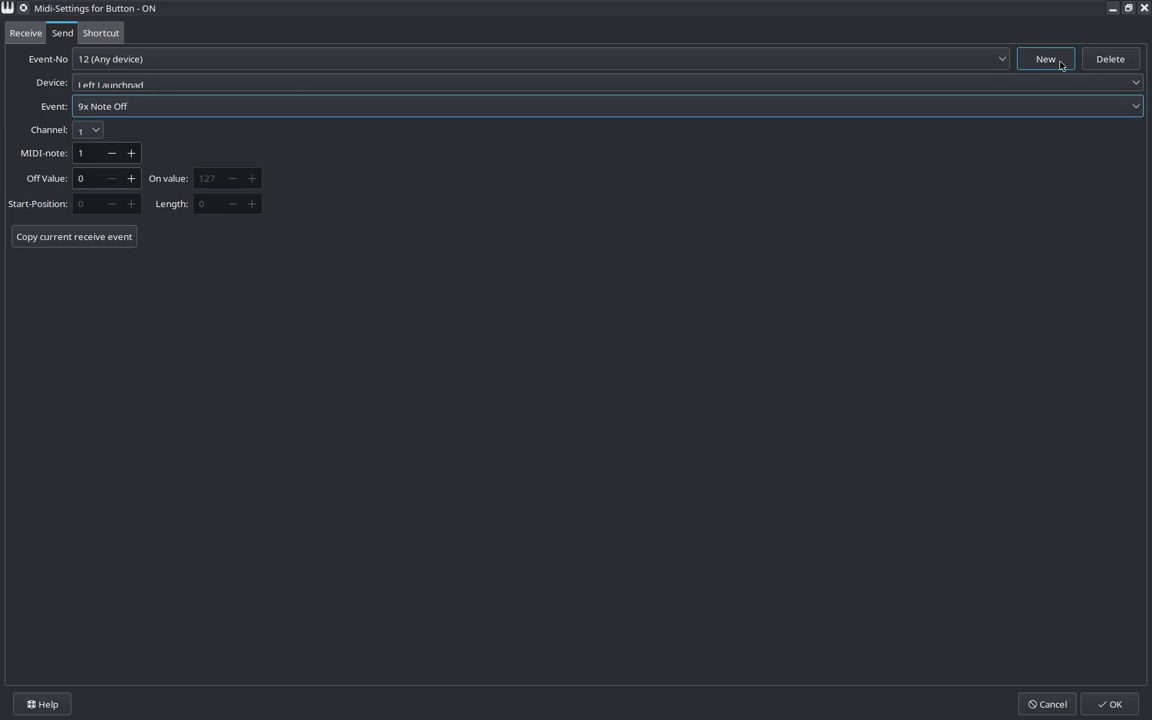
key("Tab")
key("Tab")
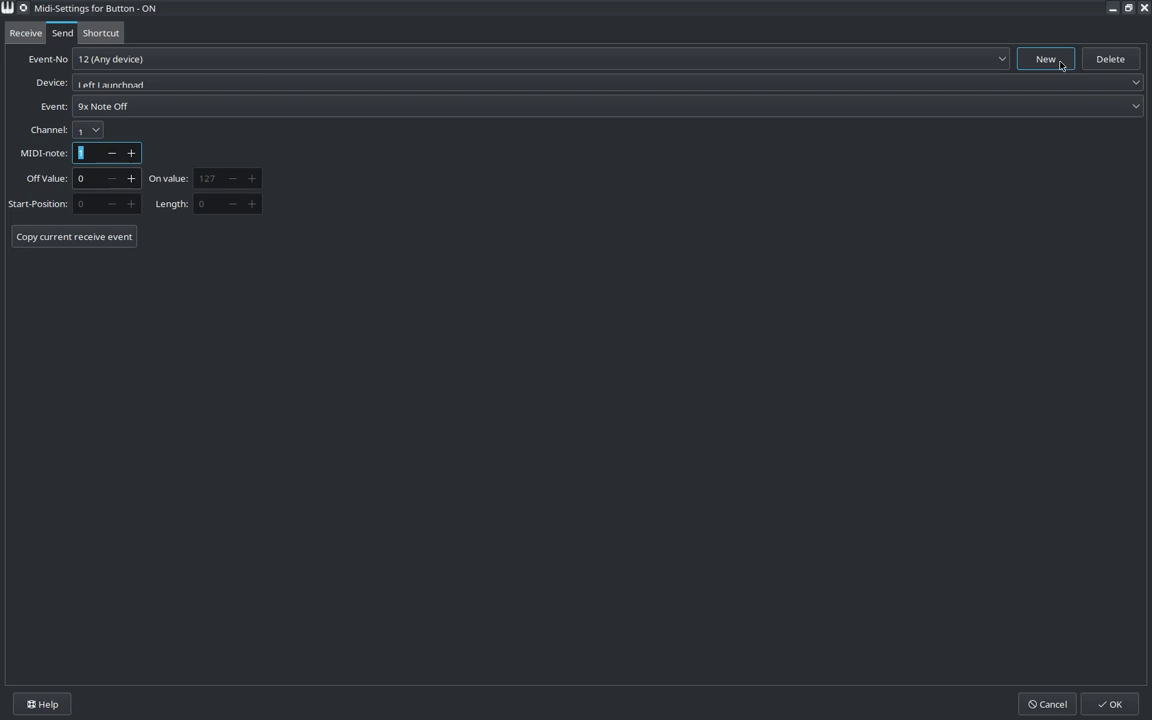
type("23")
Create send event 13 as a Left Launchpad 9x Note on MIDI-note 91 with on value 1.
left_click(1047, 60)
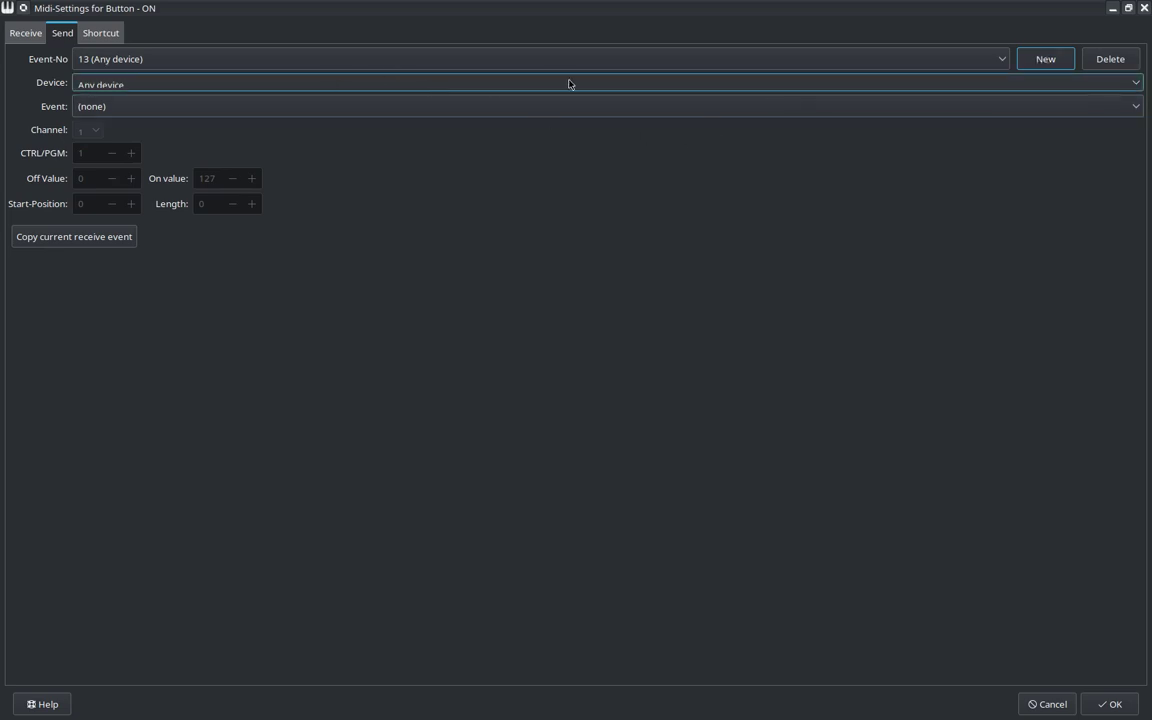
key("Tab")
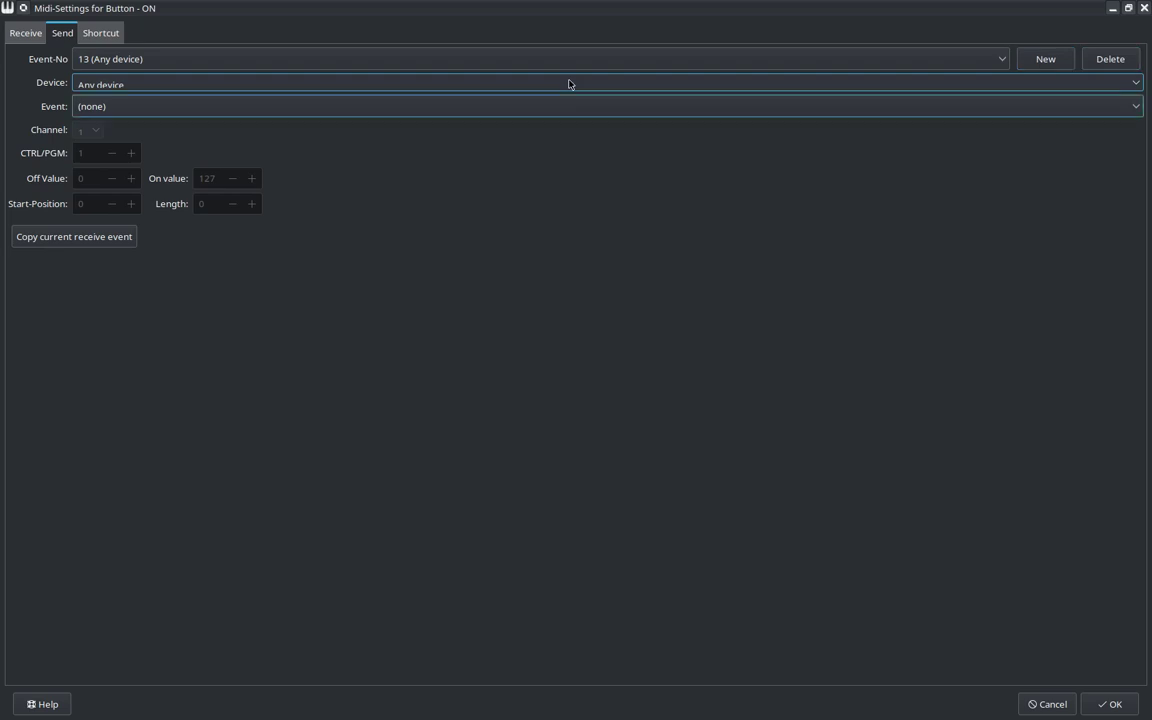
left_click(569, 84)
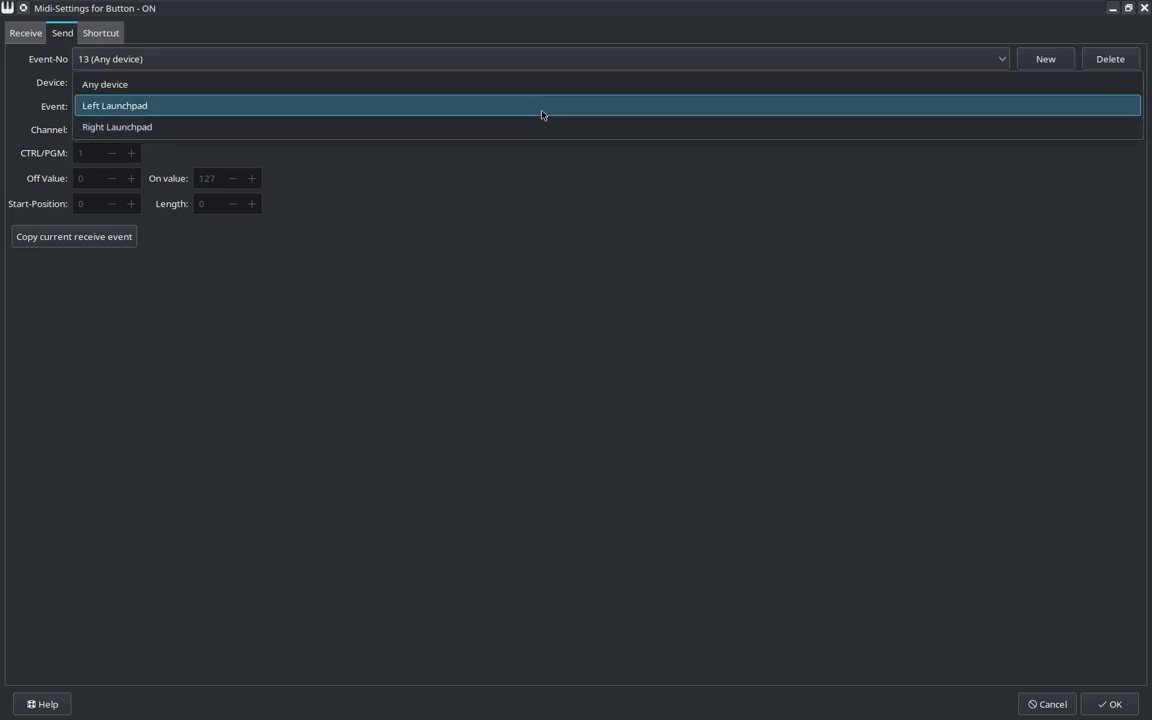
left_click(542, 106)
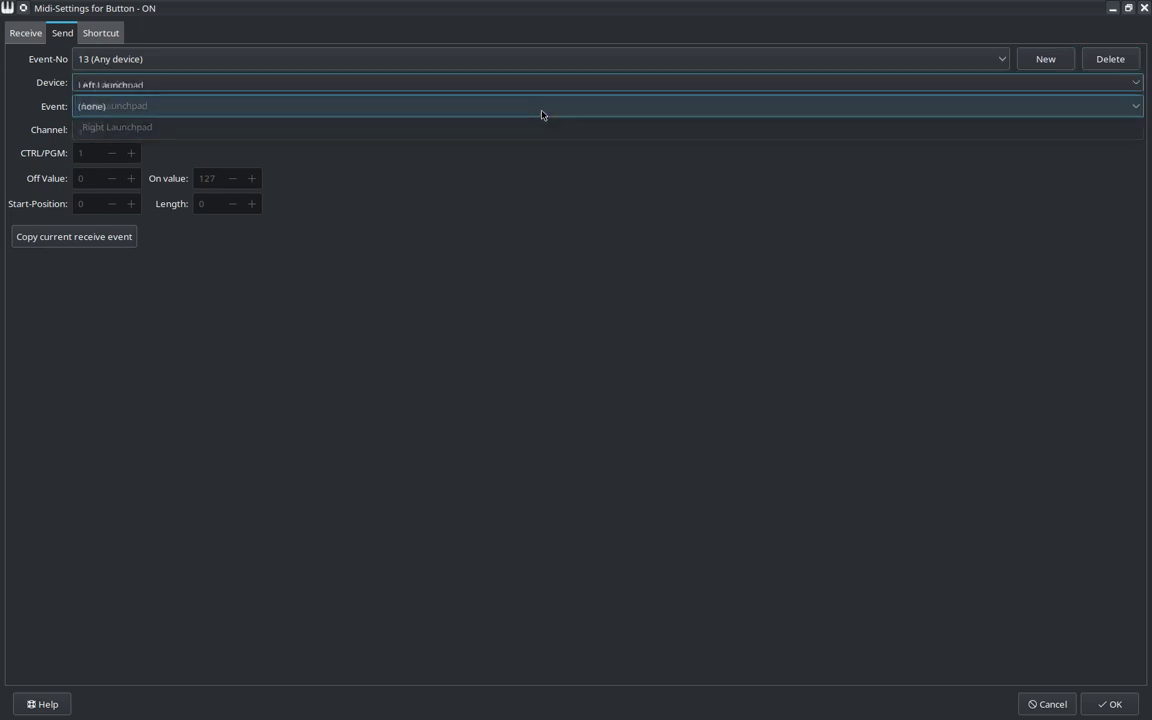
left_click(260, 106)
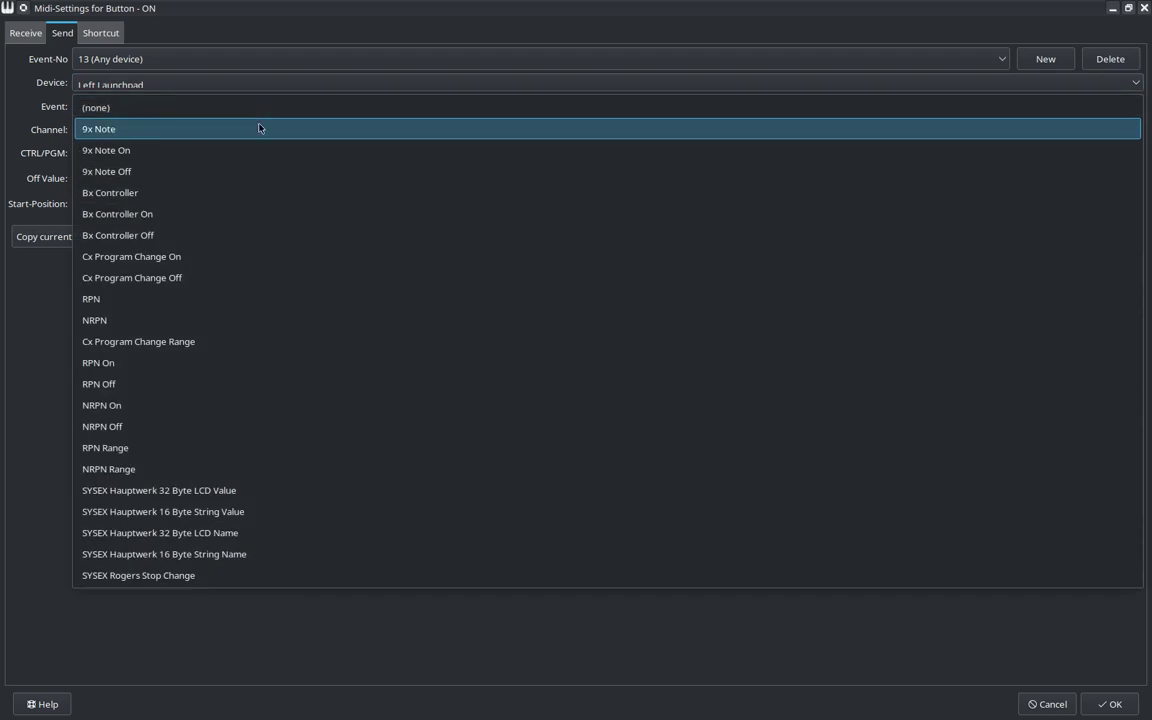
left_click(261, 128)
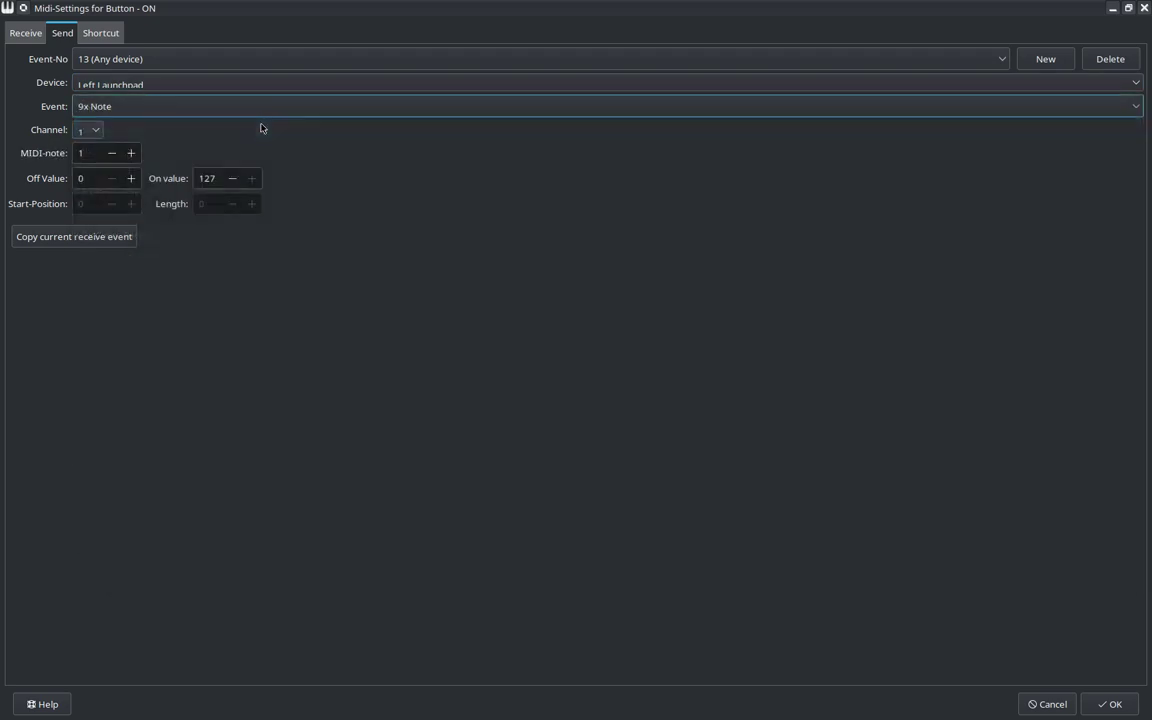
double_click(85, 153)
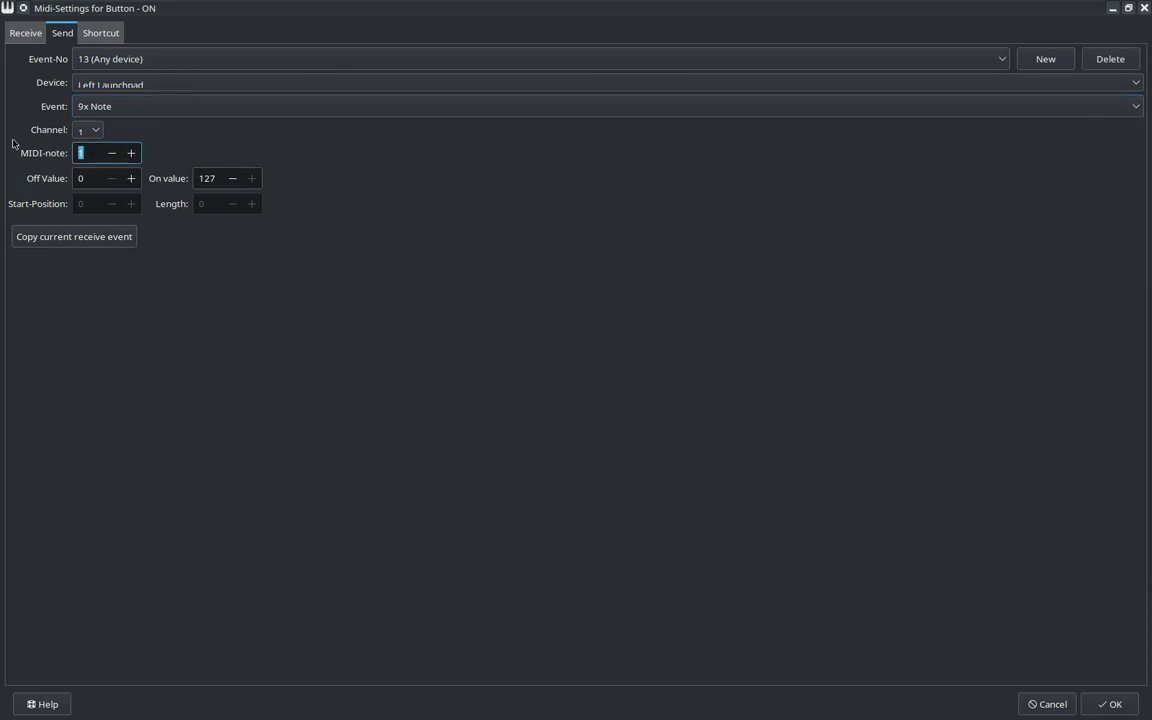
type("91")
key("Tab")
key("Tab")
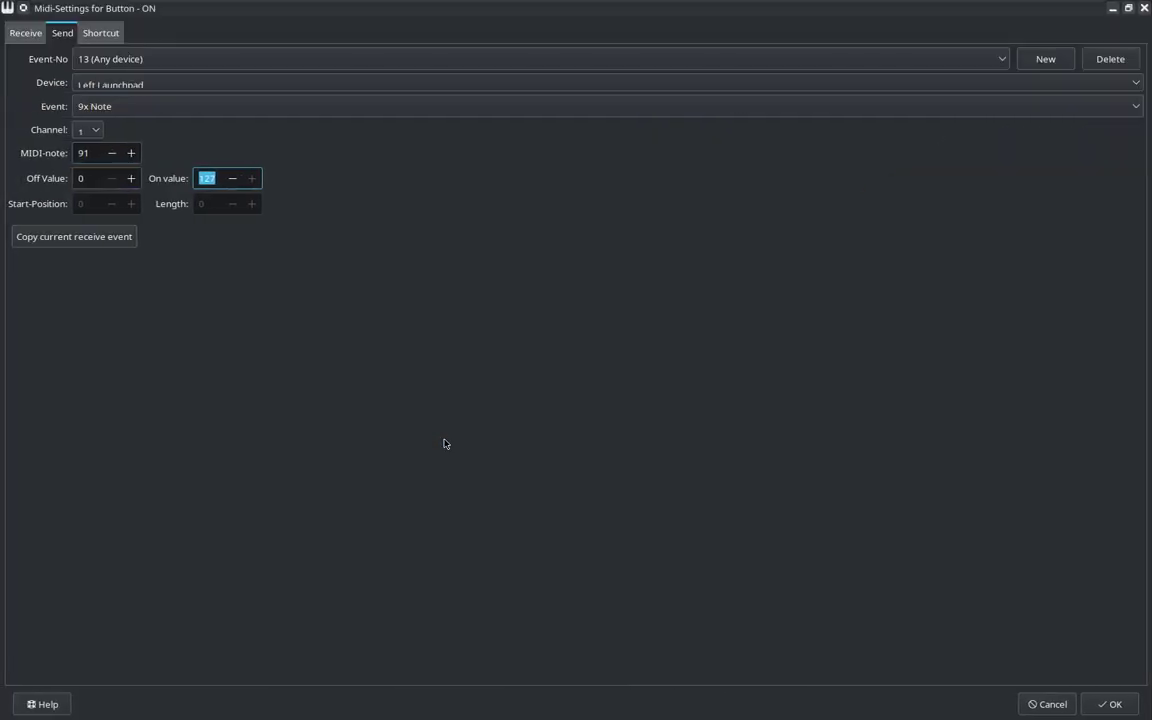
type("1")
Add send event 14 as a Left Launchpad 9x Note on MIDI-note 92 with on value 1.
left_click(1037, 59)
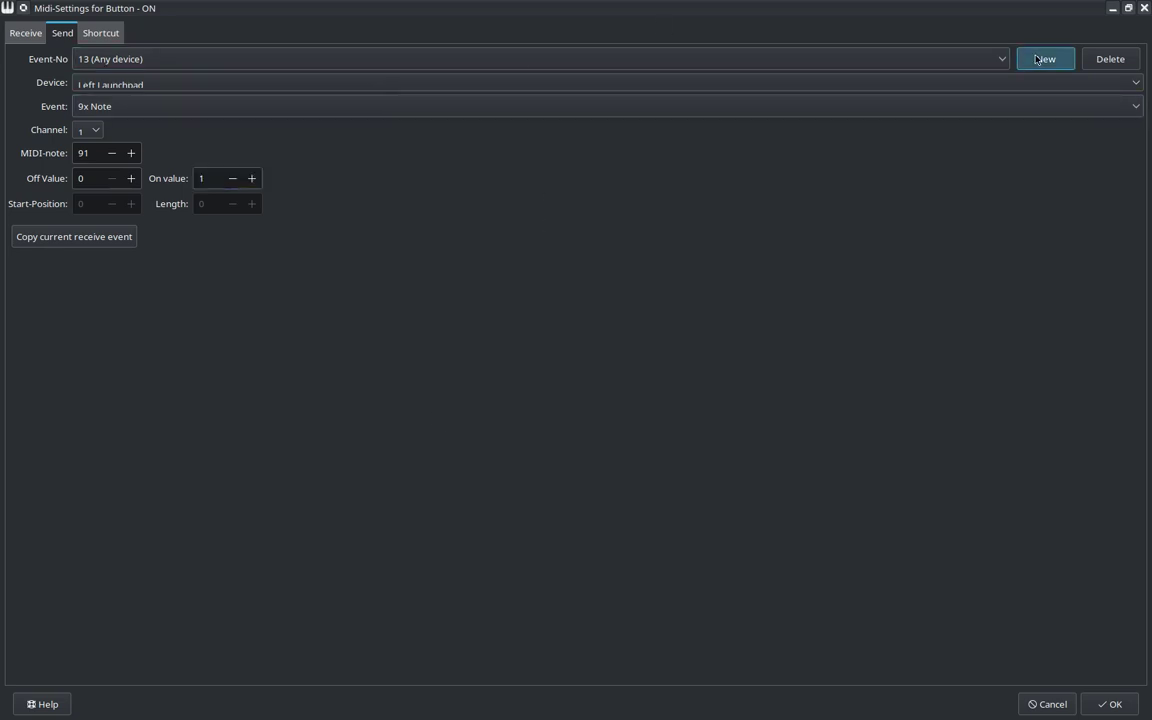
left_click(311, 83)
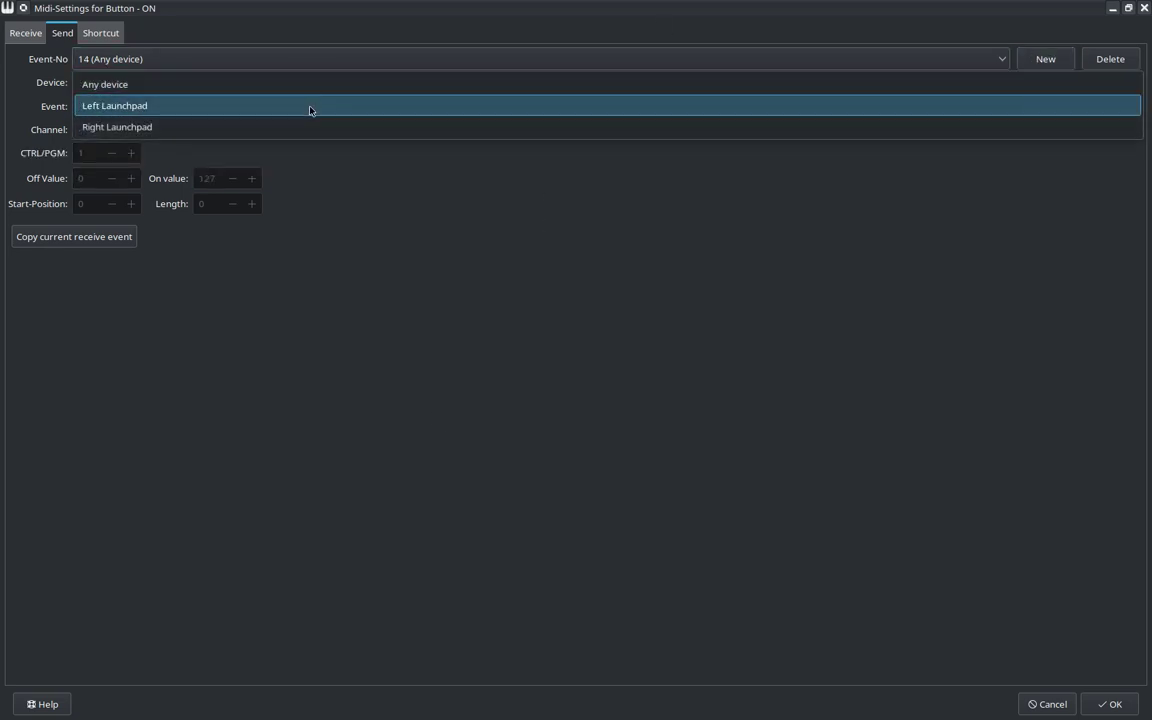
left_click(311, 110)
left_click(231, 107)
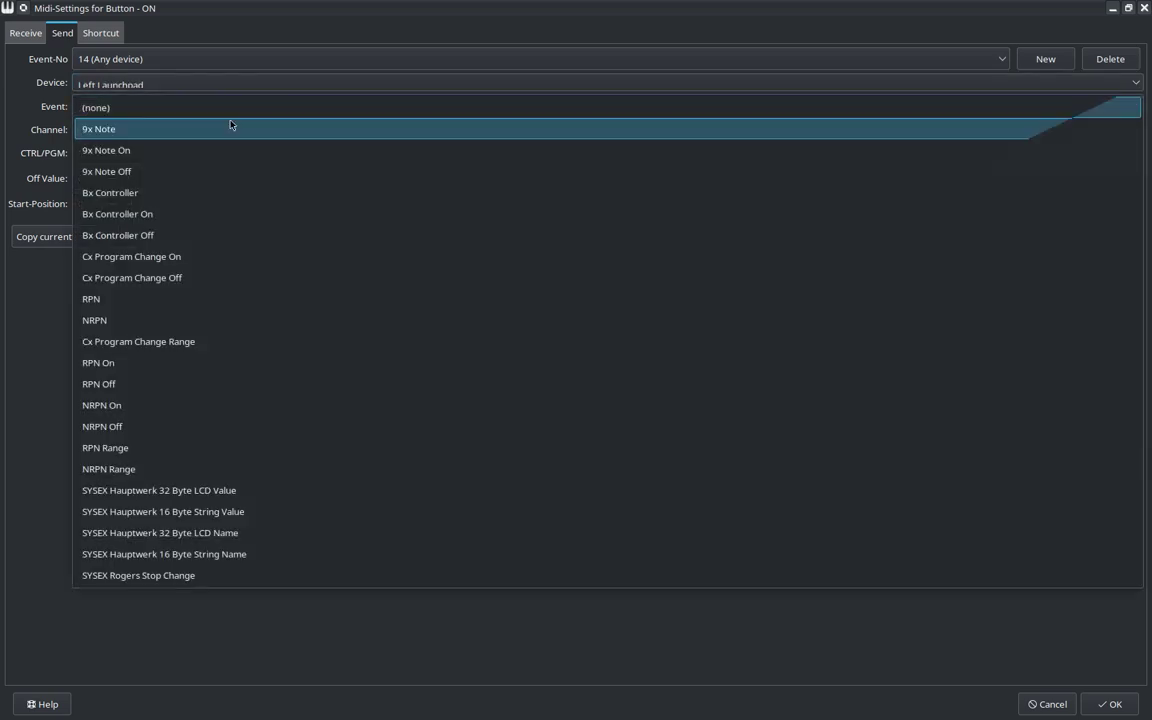
left_click(231, 128)
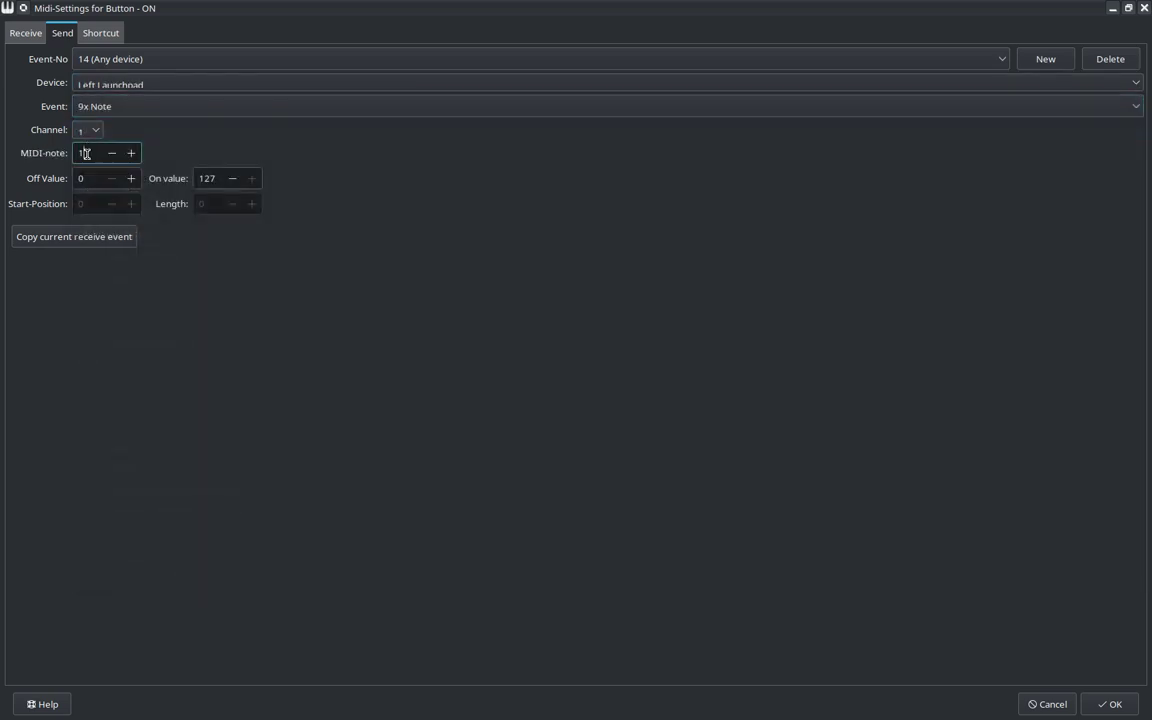
double_click(86, 153)
type("92")
key("Tab")
type("1")
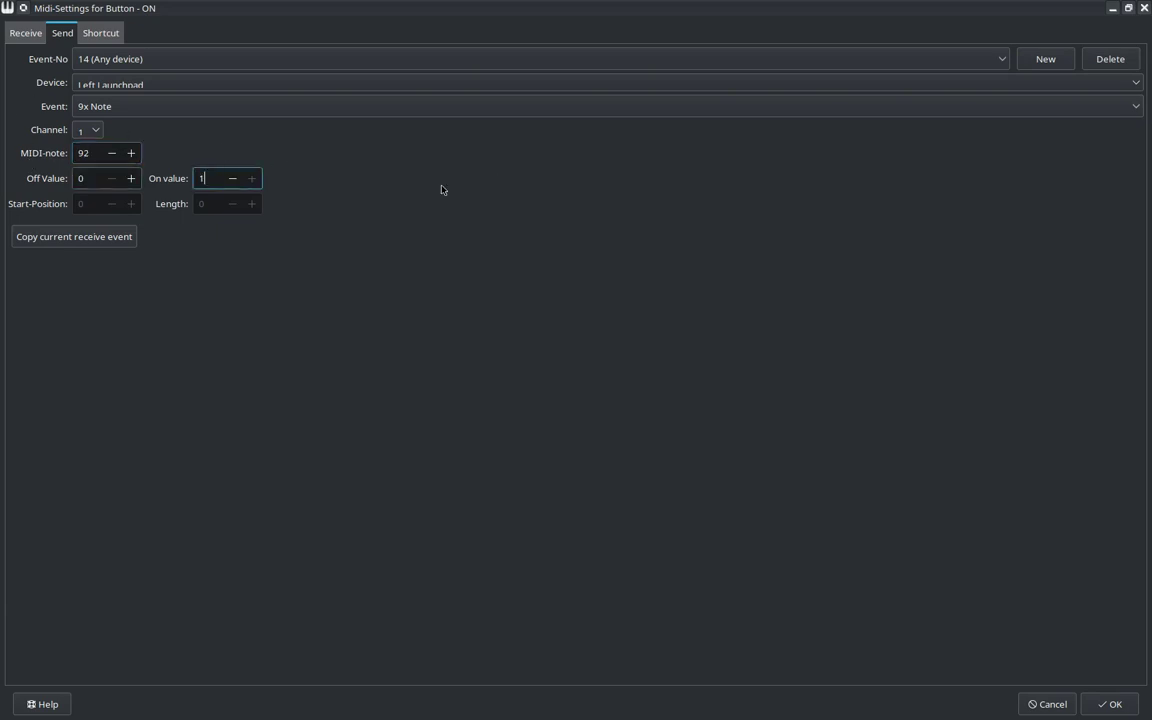
Add send event 15 as a Left Launchpad 9x Note on MIDI-note 93 with on value 3.
left_click(1045, 59)
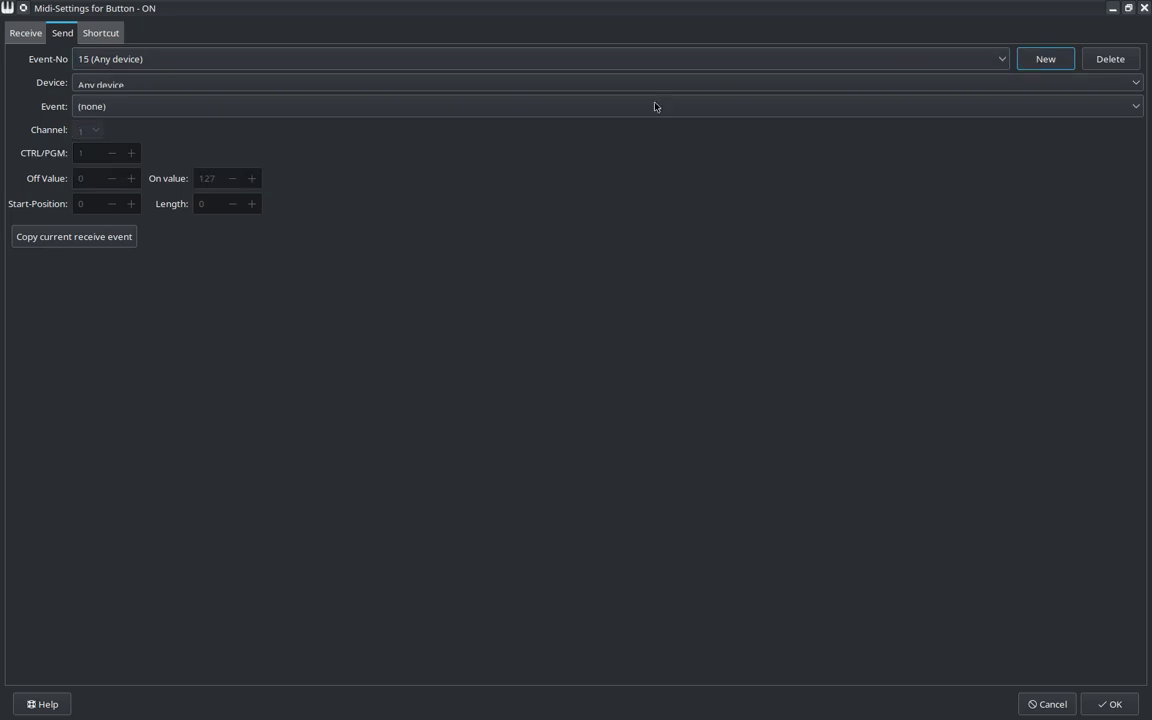
left_click(509, 84)
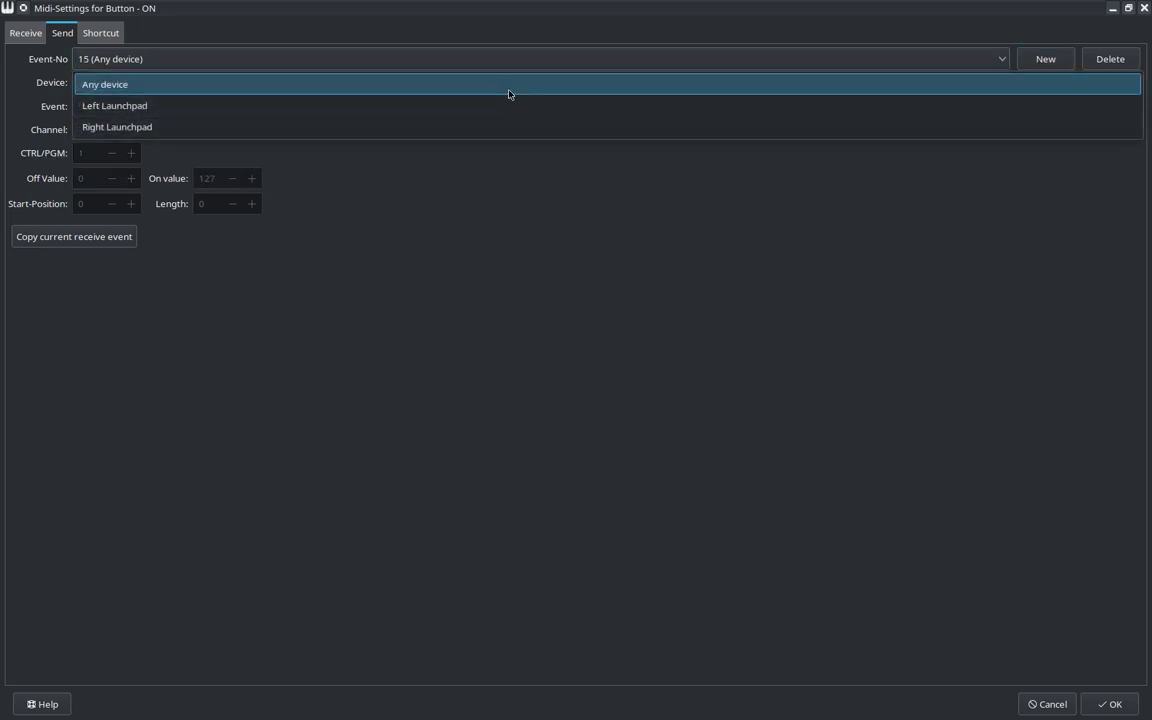
left_click(505, 104)
left_click(408, 106)
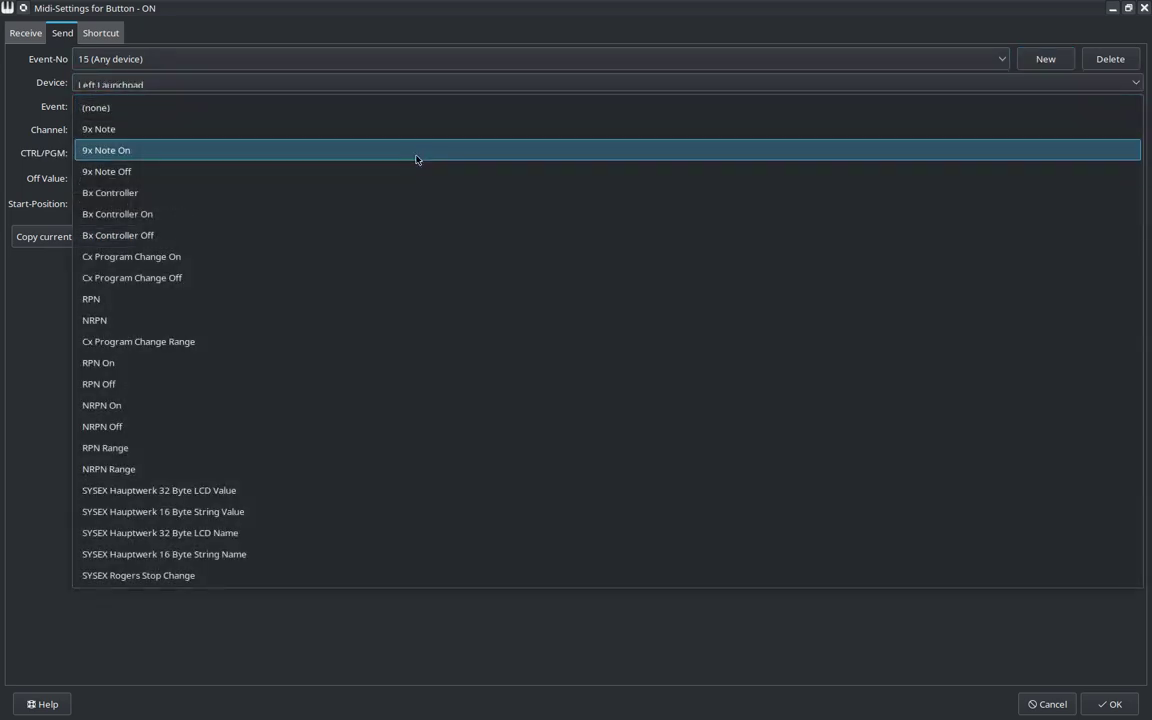
left_click(391, 136)
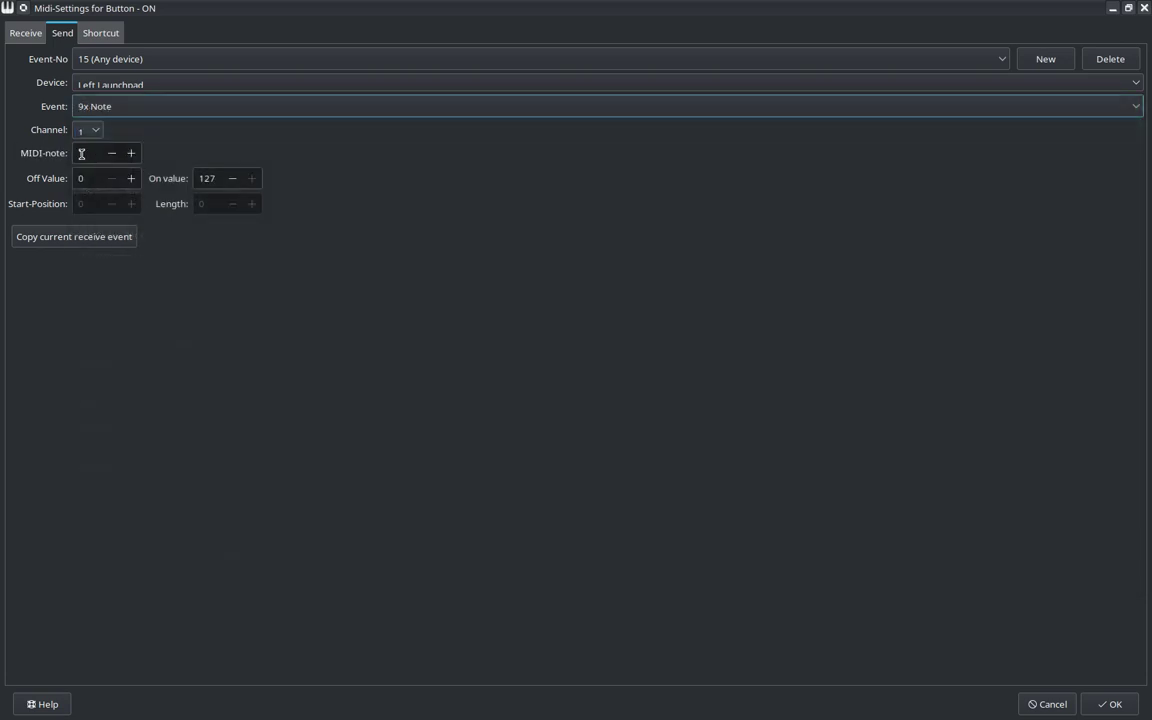
double_click(82, 153)
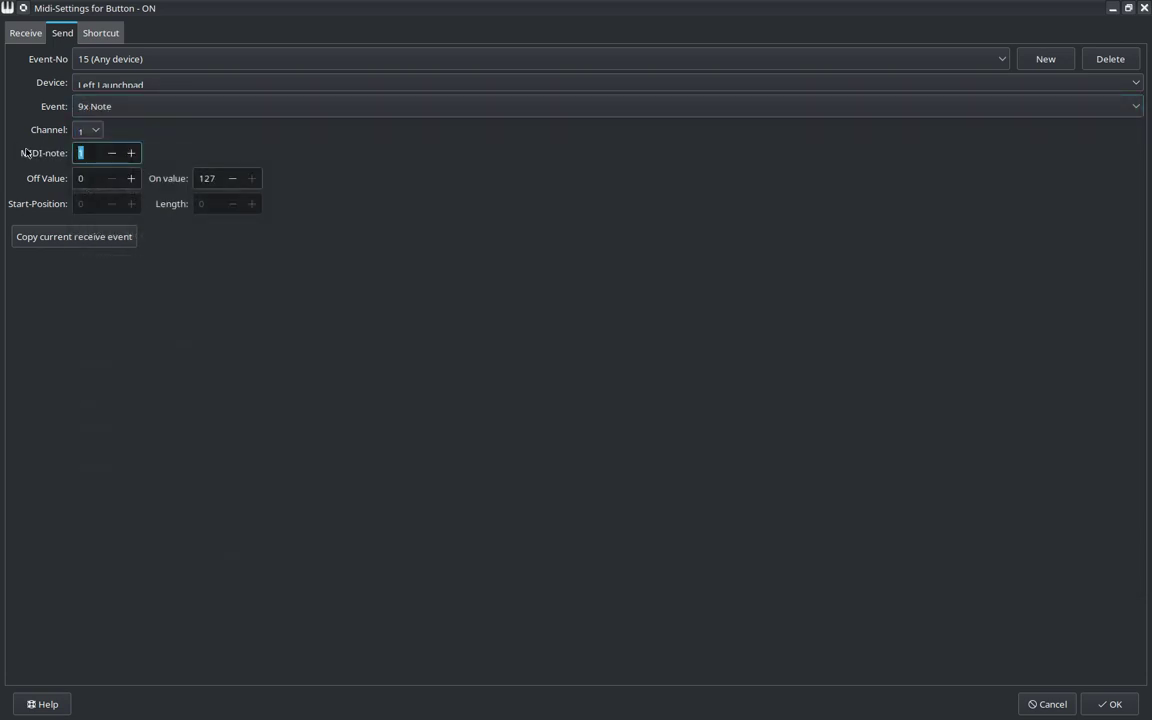
type("93")
key("Tab")
key("Tab")
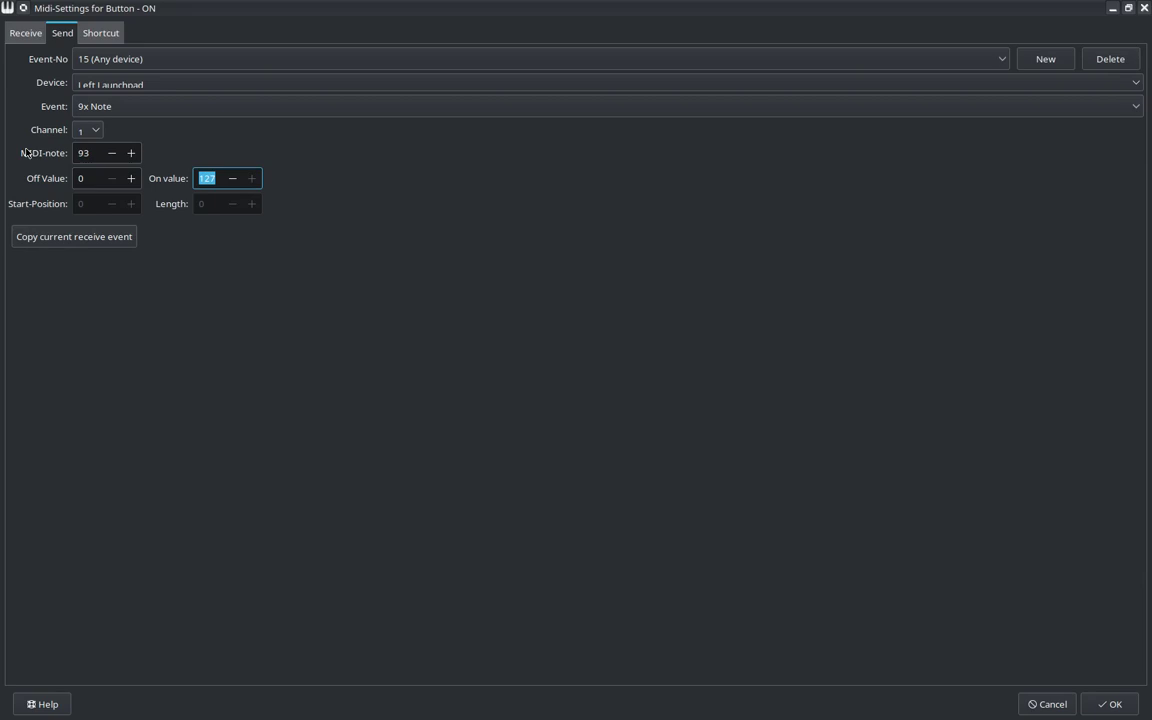
type("3")
Apply the ON button's send events and close the Midi-Settings dialog with OK.
left_click(1106, 703)
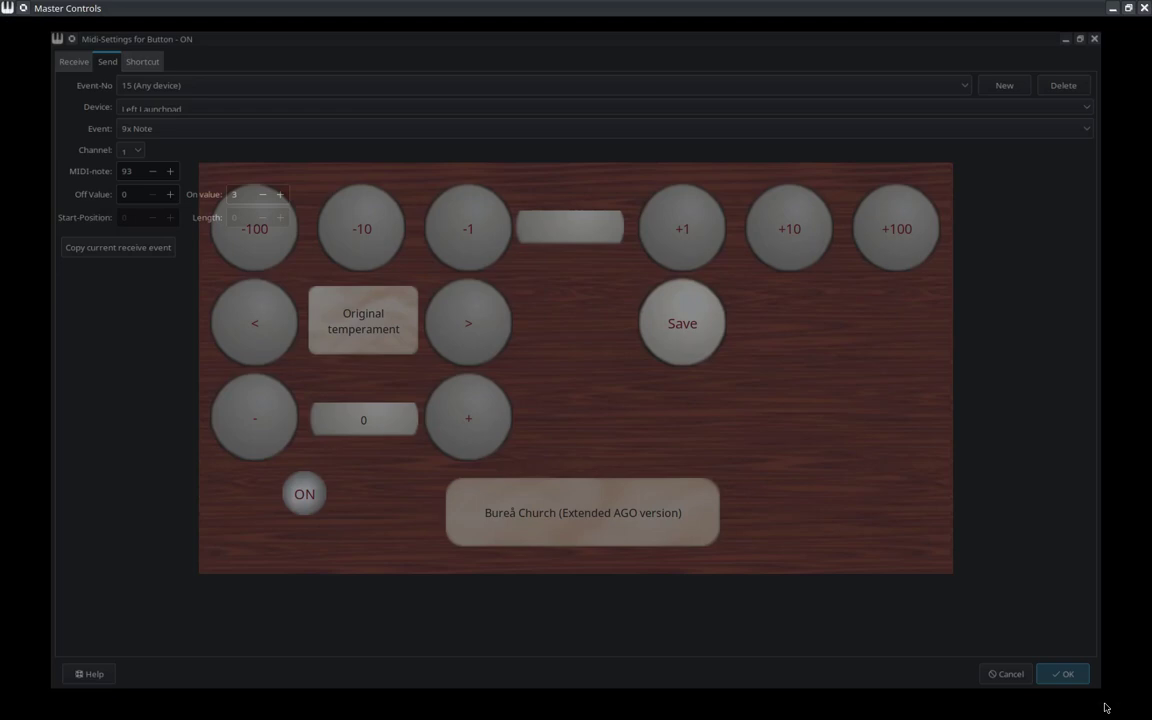